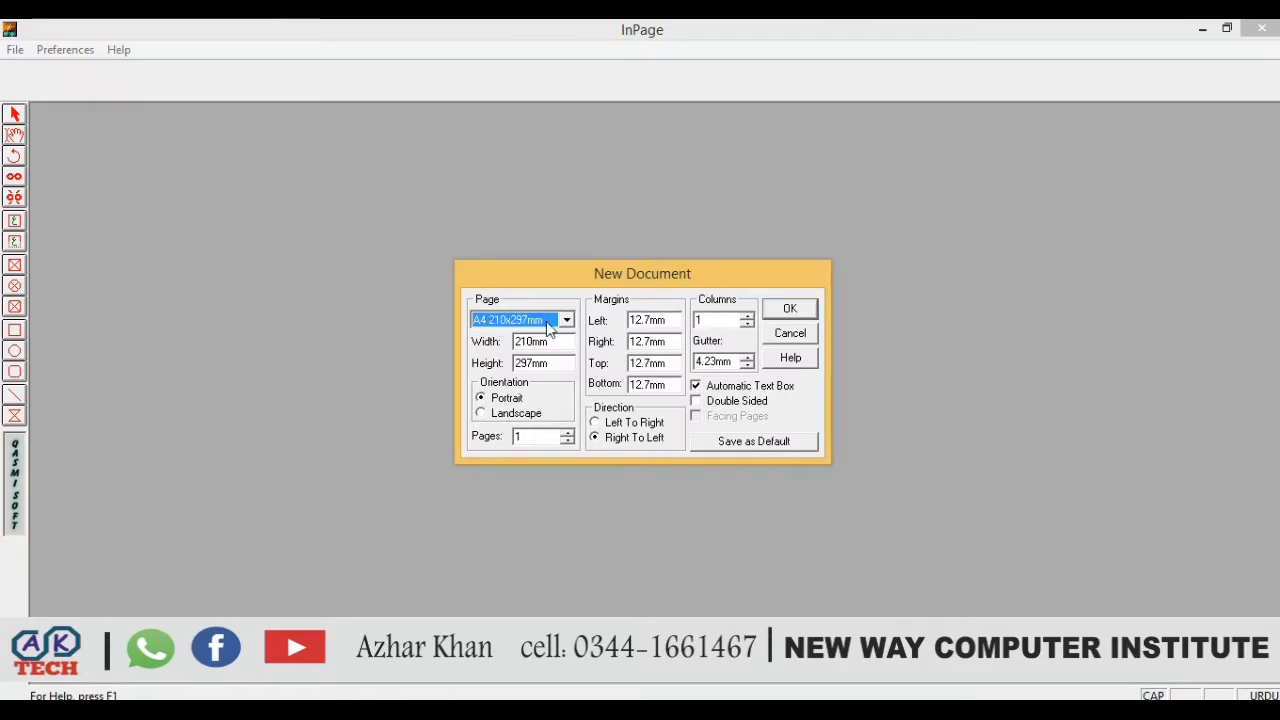
Try the A5 page size and landscape orientation for the new document, returning to A4 portrait.
{"action": "left_click", "coordinate": [566, 320]}
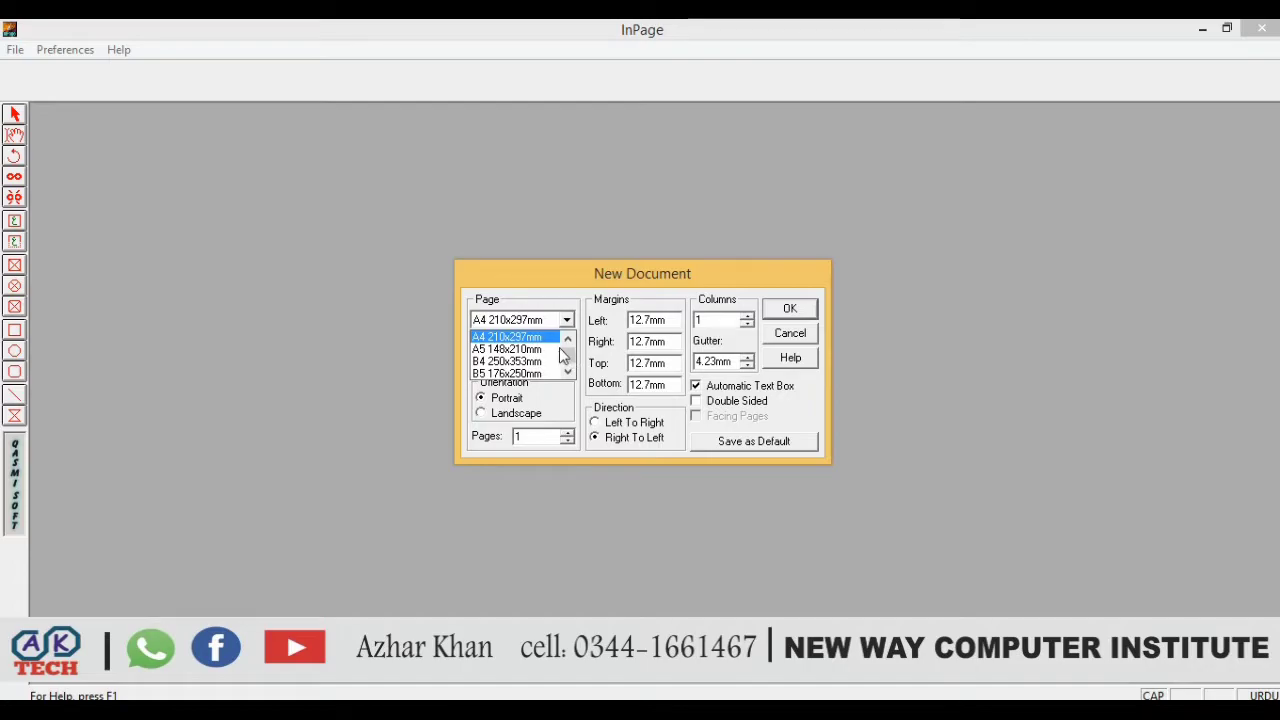
{"action": "left_click", "coordinate": [531, 325]}
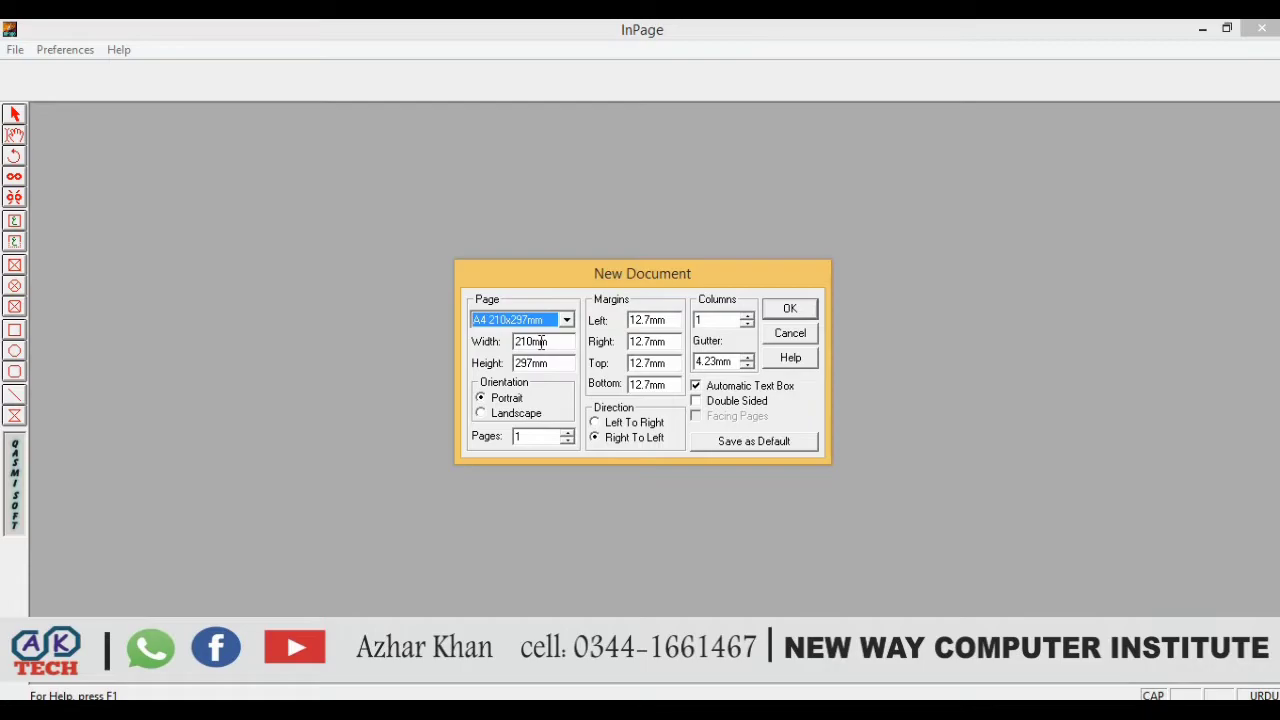
{"action": "left_click", "coordinate": [566, 319]}
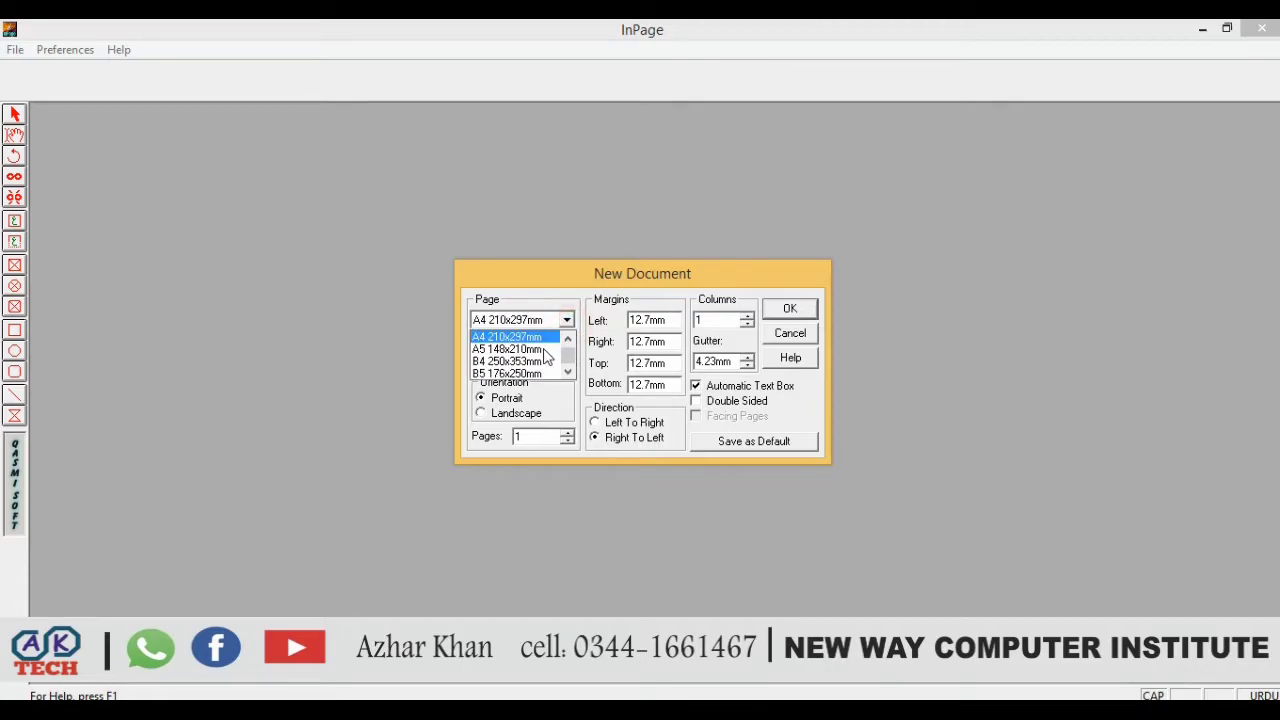
{"action": "left_click", "coordinate": [541, 348]}
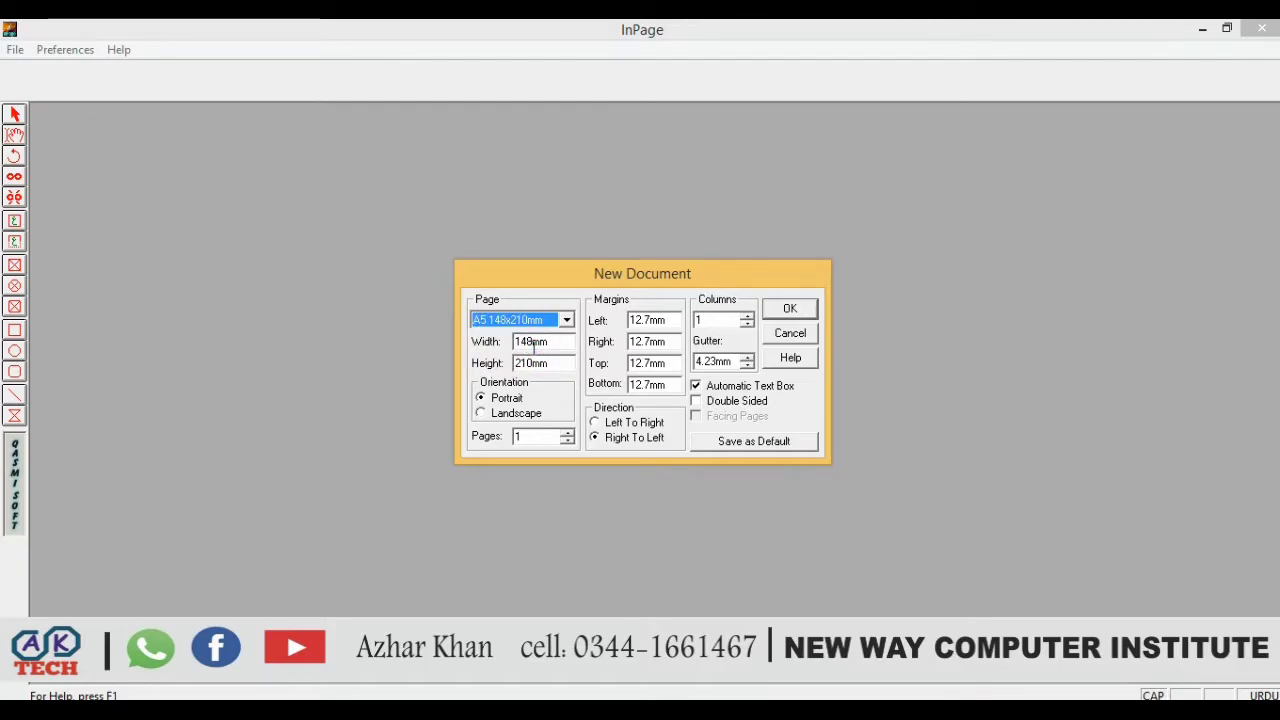
{"action": "left_click", "coordinate": [566, 320]}
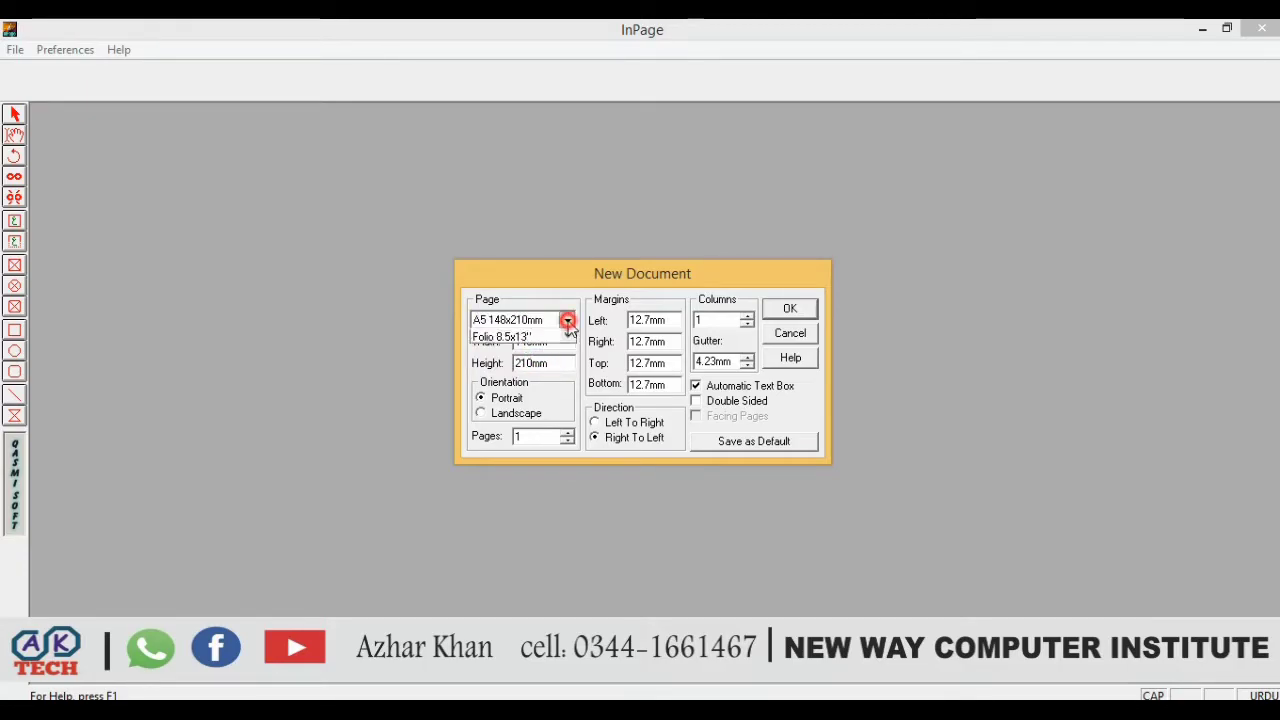
{"action": "left_click", "coordinate": [567, 338]}
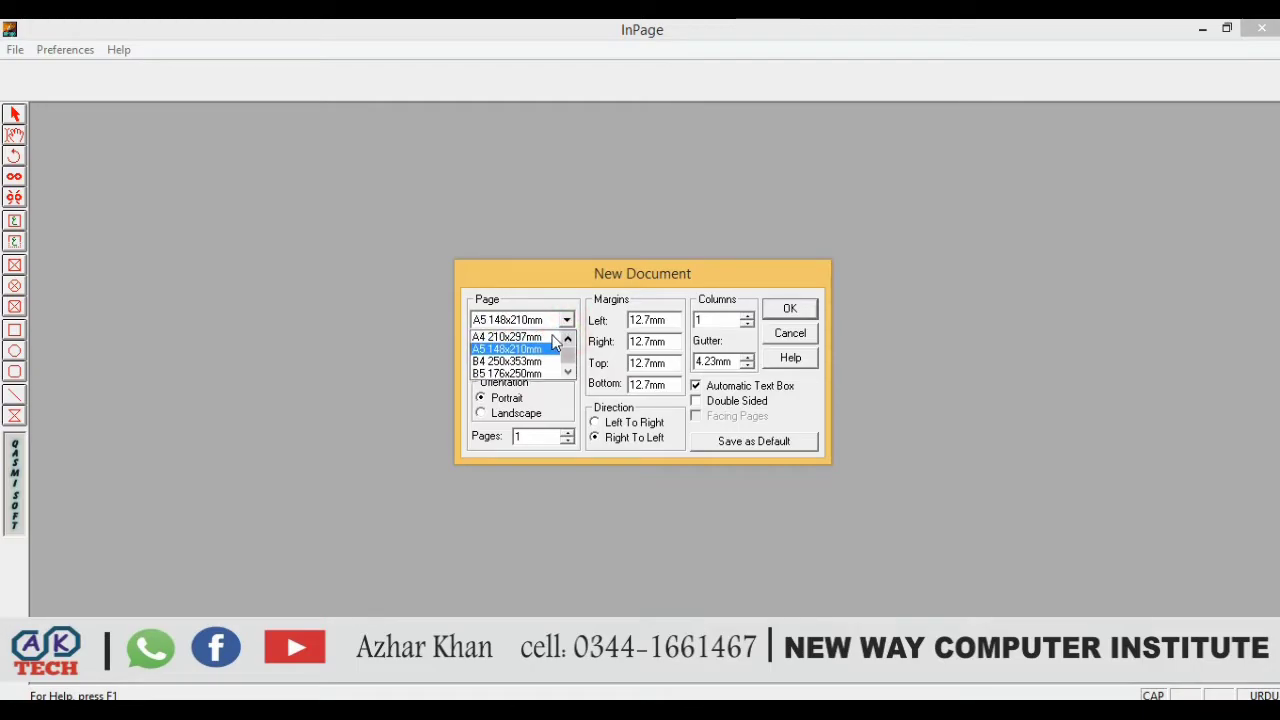
{"action": "left_click", "coordinate": [540, 337]}
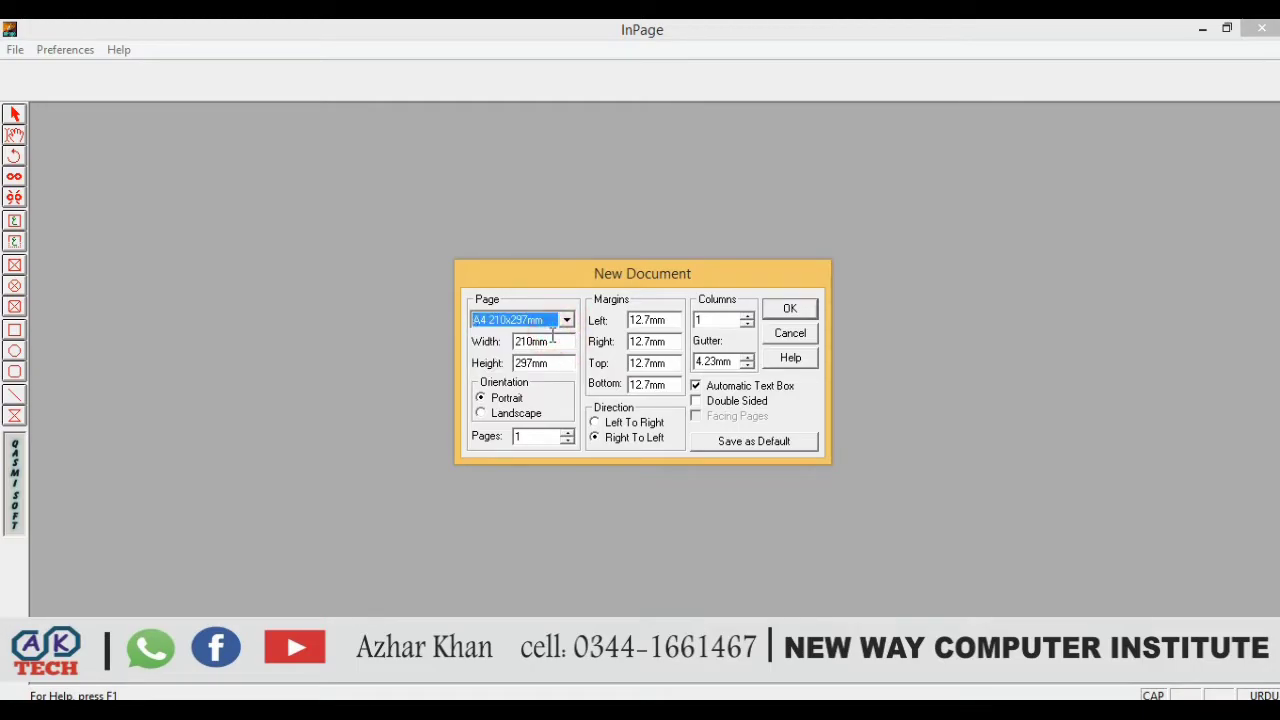
{"action": "left_click", "coordinate": [481, 413]}
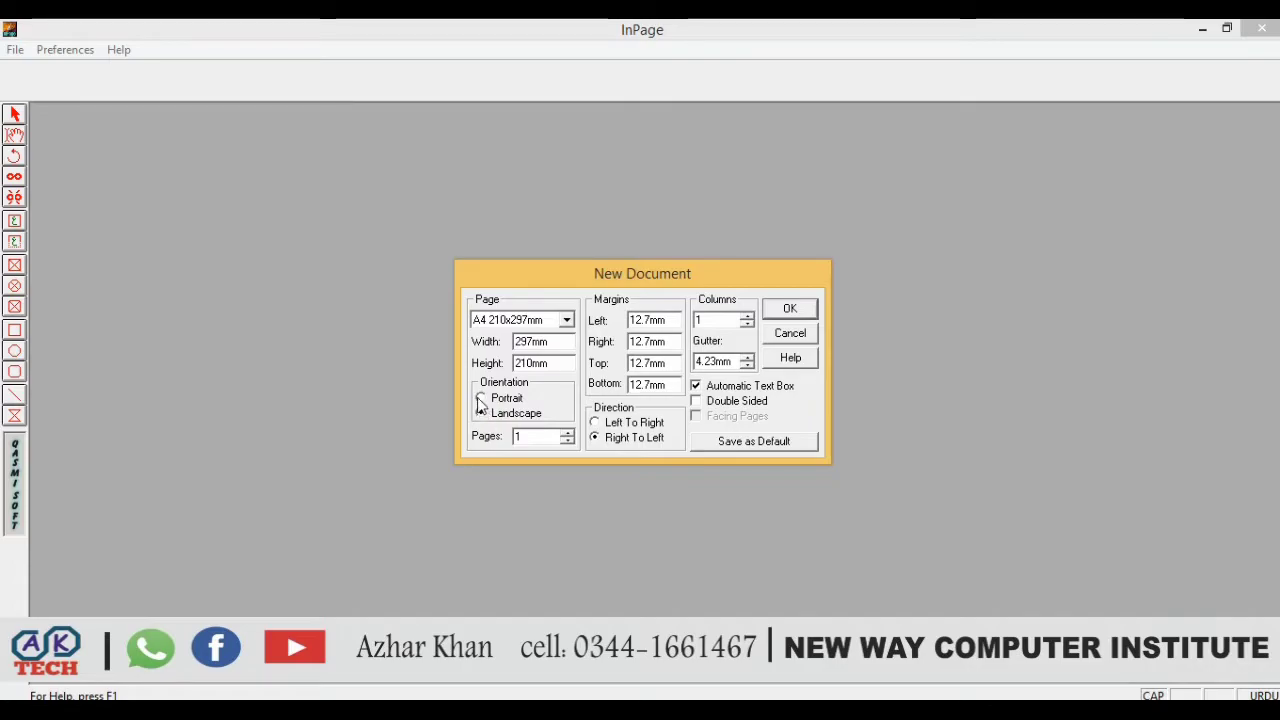
{"action": "left_click", "coordinate": [481, 399]}
Set the number of pages to 3 and create the new document.
{"action": "left_click", "coordinate": [567, 433]}
{"action": "left_click", "coordinate": [567, 433]}
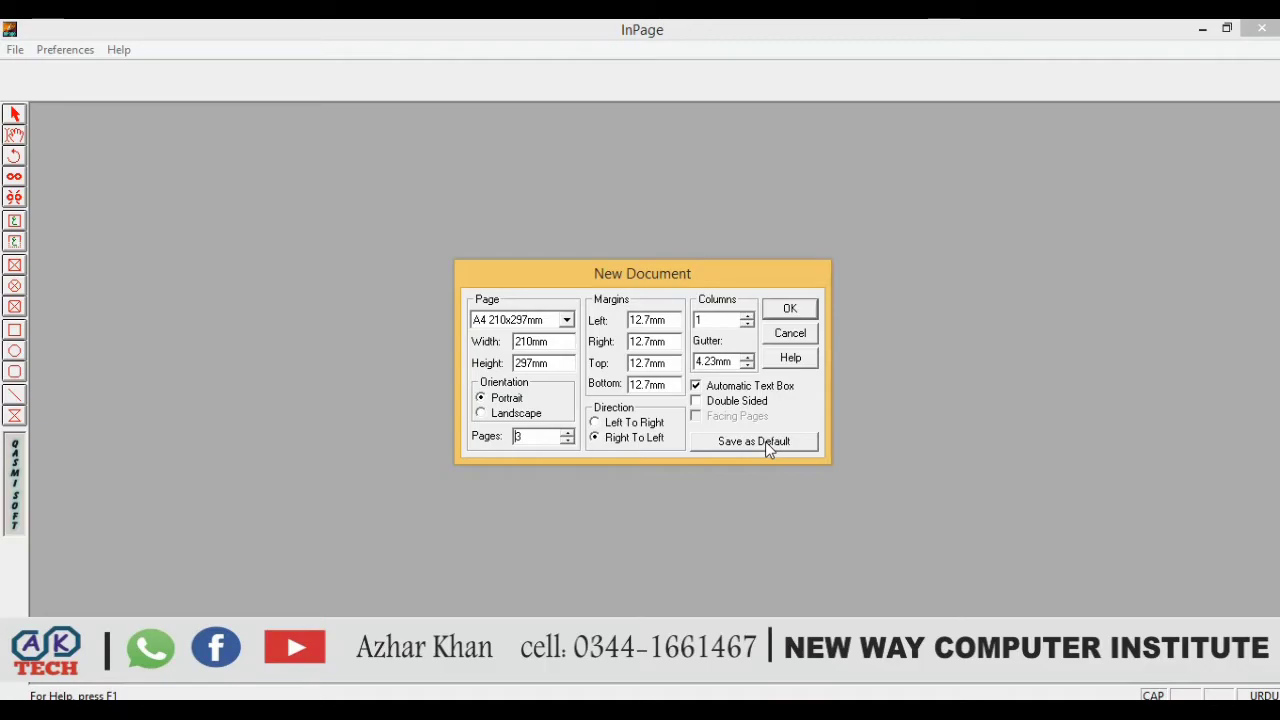
{"action": "left_click", "coordinate": [789, 310]}
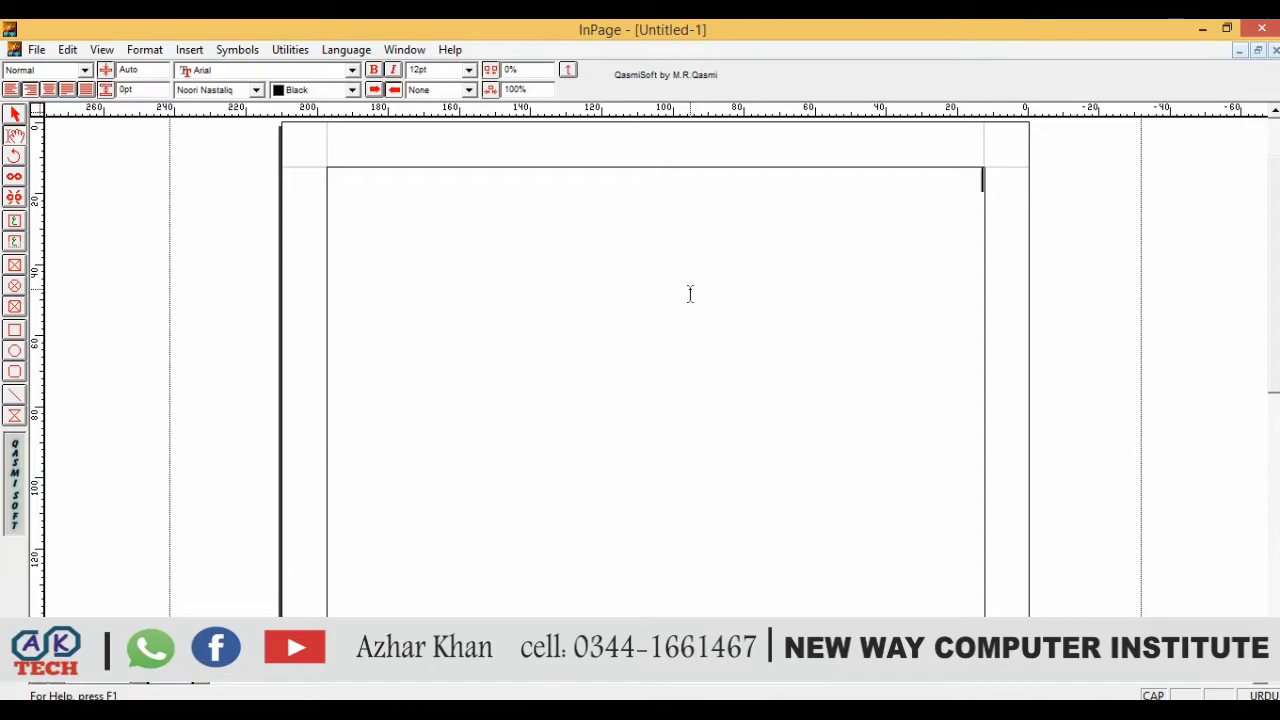
Choose the Phonetic keyboard in the keyboard preferences.
{"action": "left_click", "coordinate": [67, 50]}
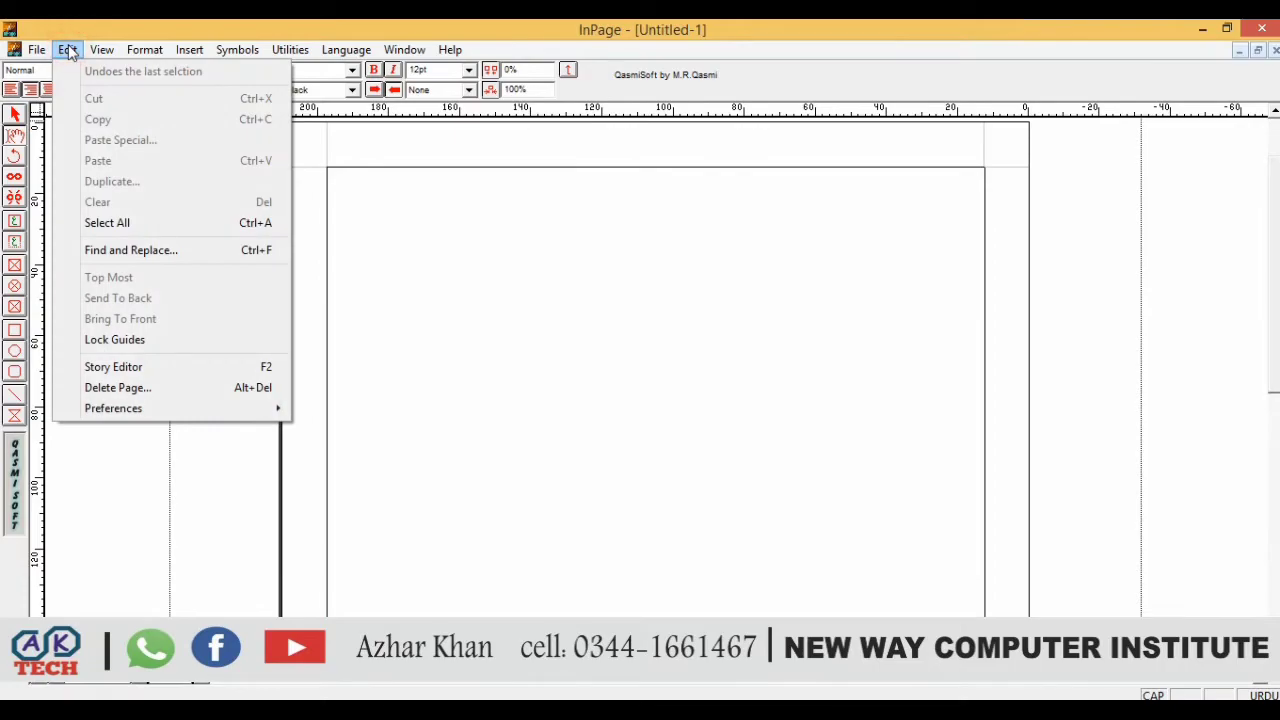
{"action": "left_click", "coordinate": [142, 414]}
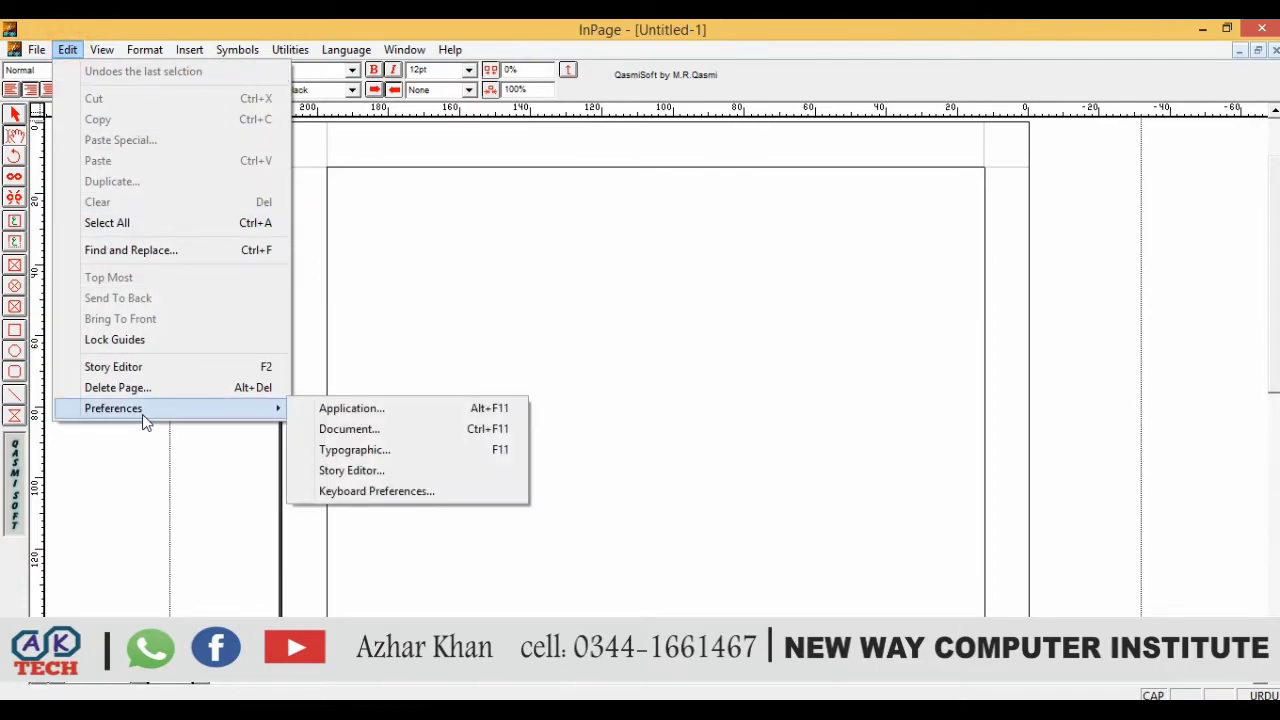
{"action": "left_click", "coordinate": [350, 492]}
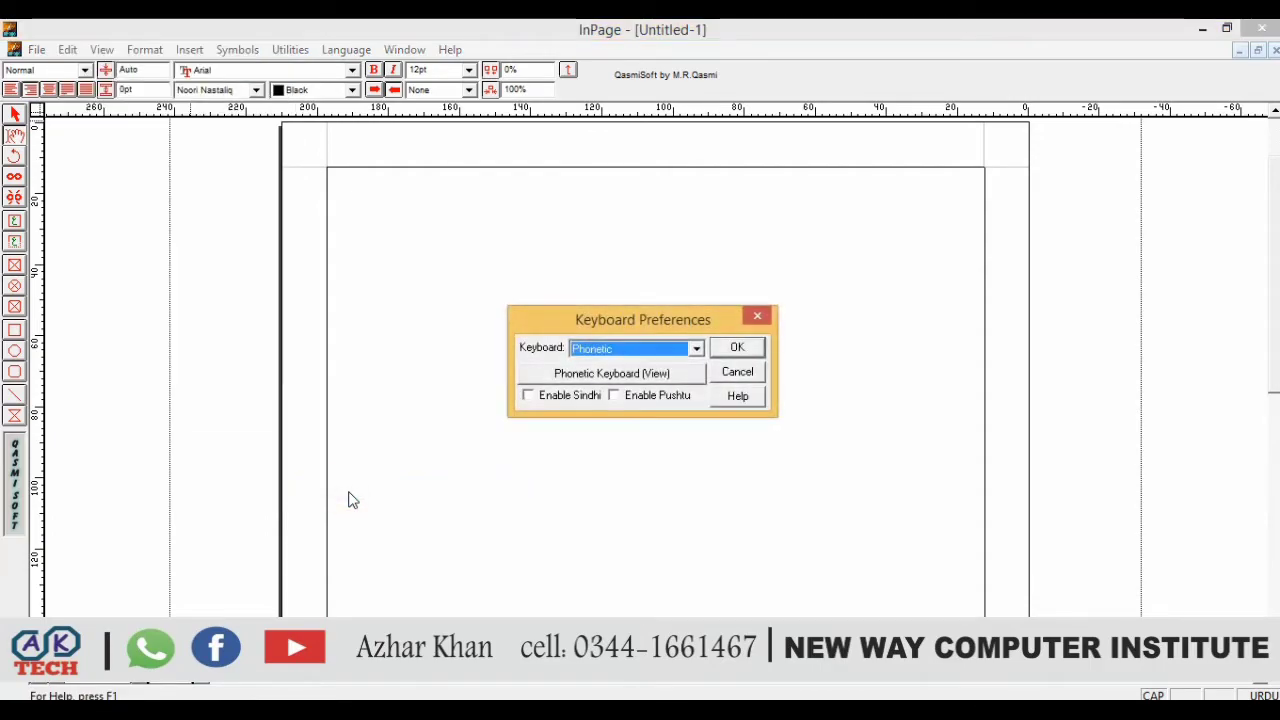
{"action": "left_click", "coordinate": [640, 358]}
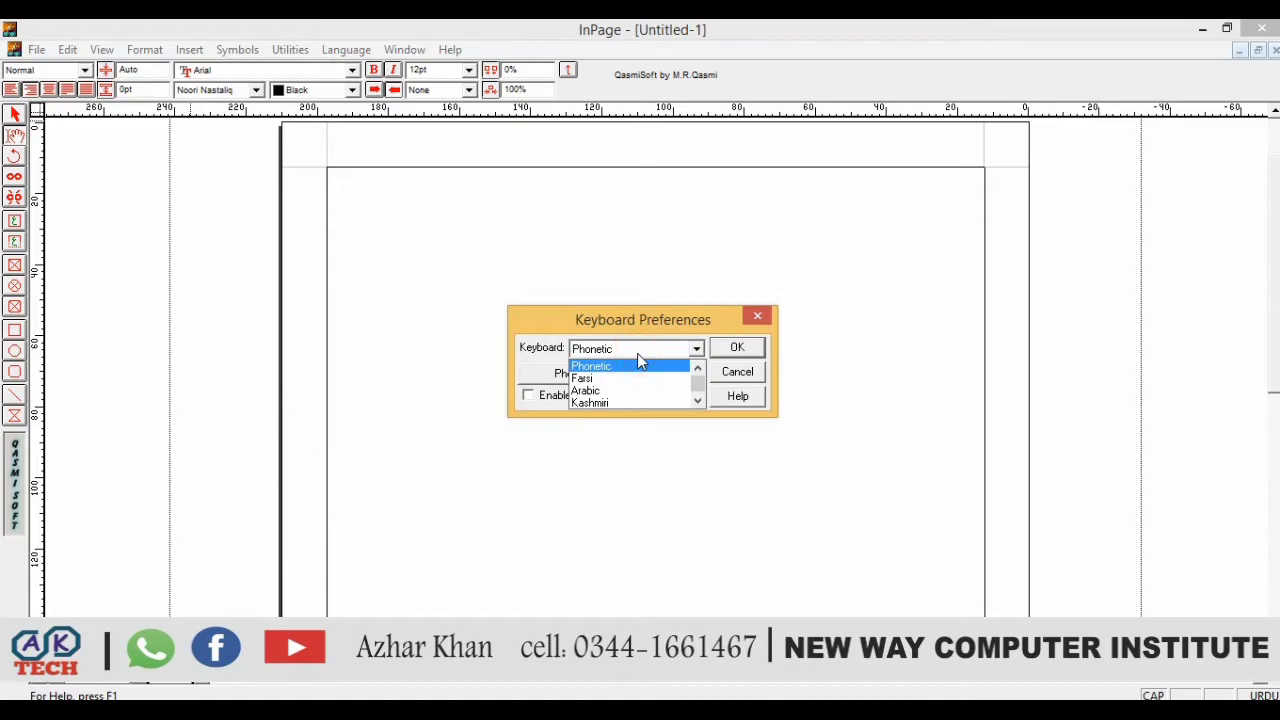
{"action": "left_click", "coordinate": [639, 358]}
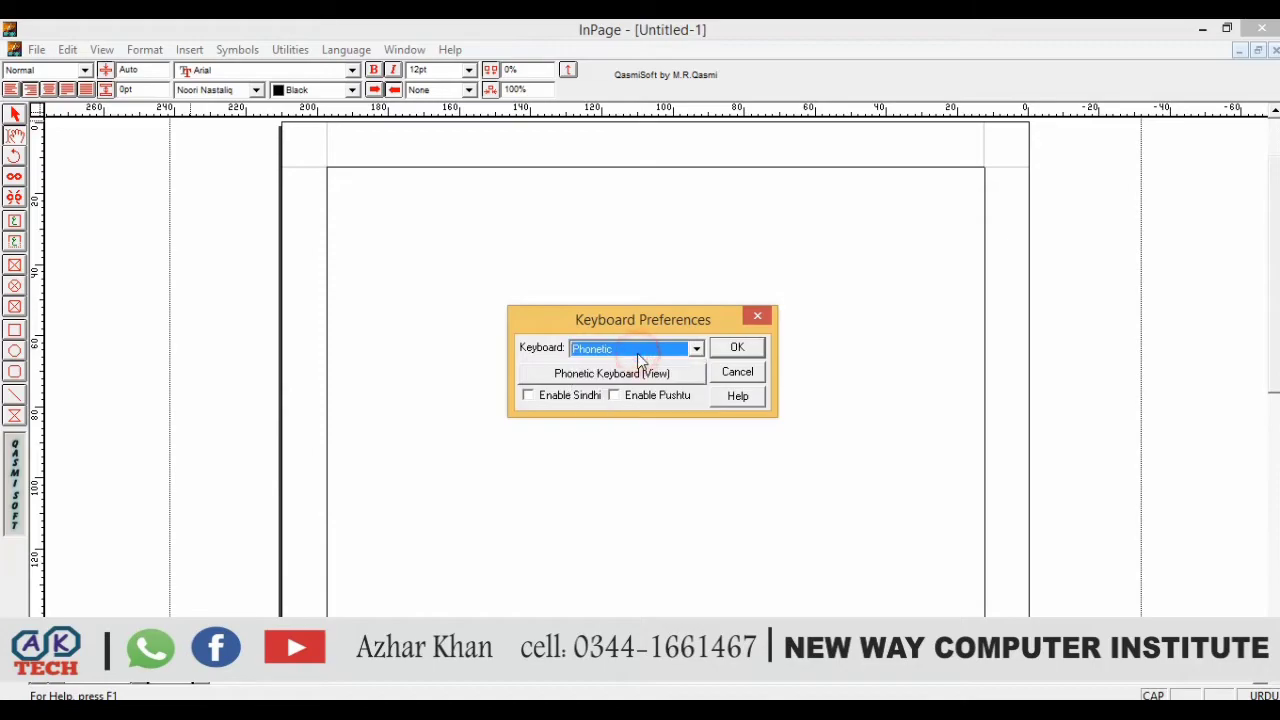
{"action": "left_click", "coordinate": [696, 348]}
{"action": "left_click_drag", "start_coordinate": [698, 393], "coordinate": [697, 393]}
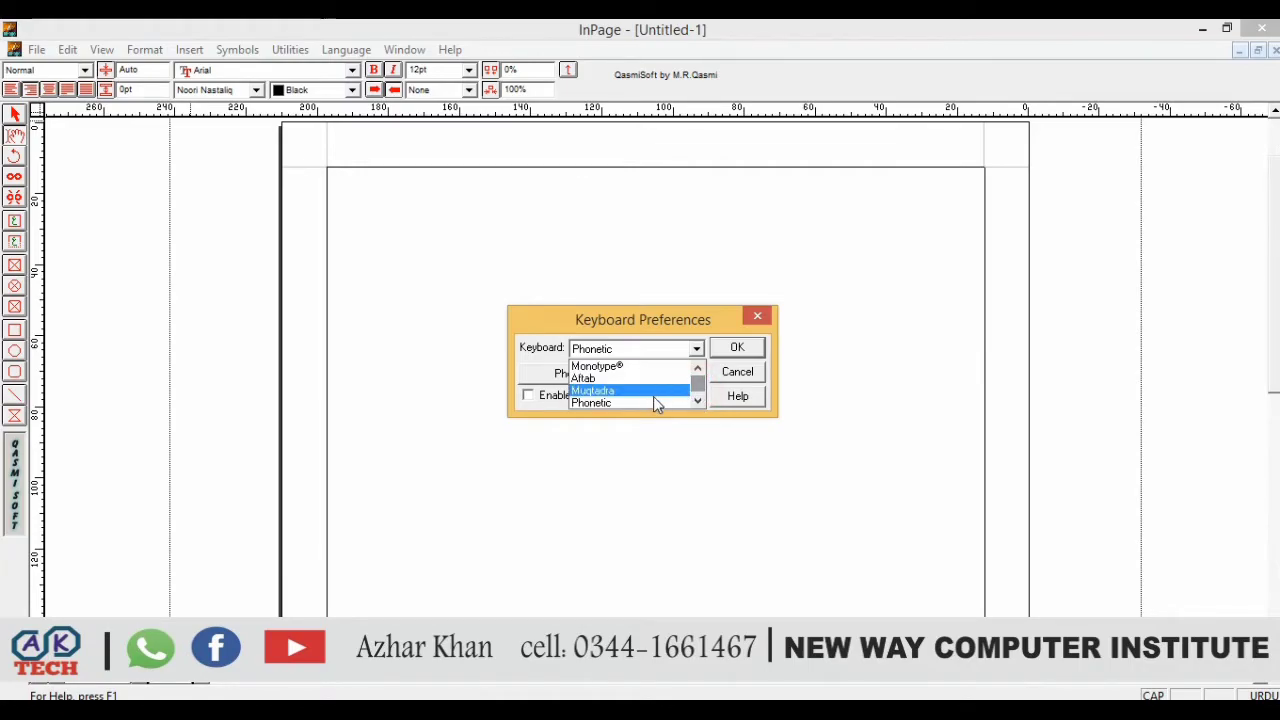
{"action": "left_click", "coordinate": [652, 401]}
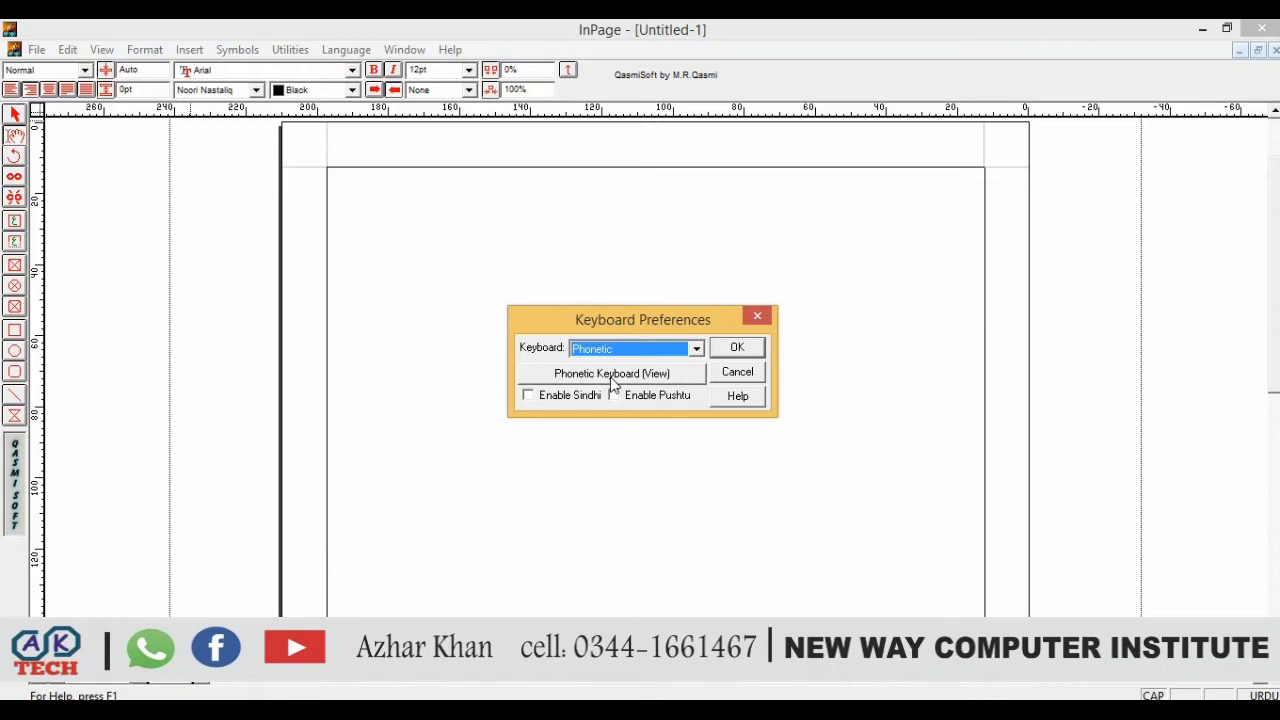
View the Phonetic keyboard's key layout and accept the keyboard preferences.
{"action": "left_click", "coordinate": [610, 378]}
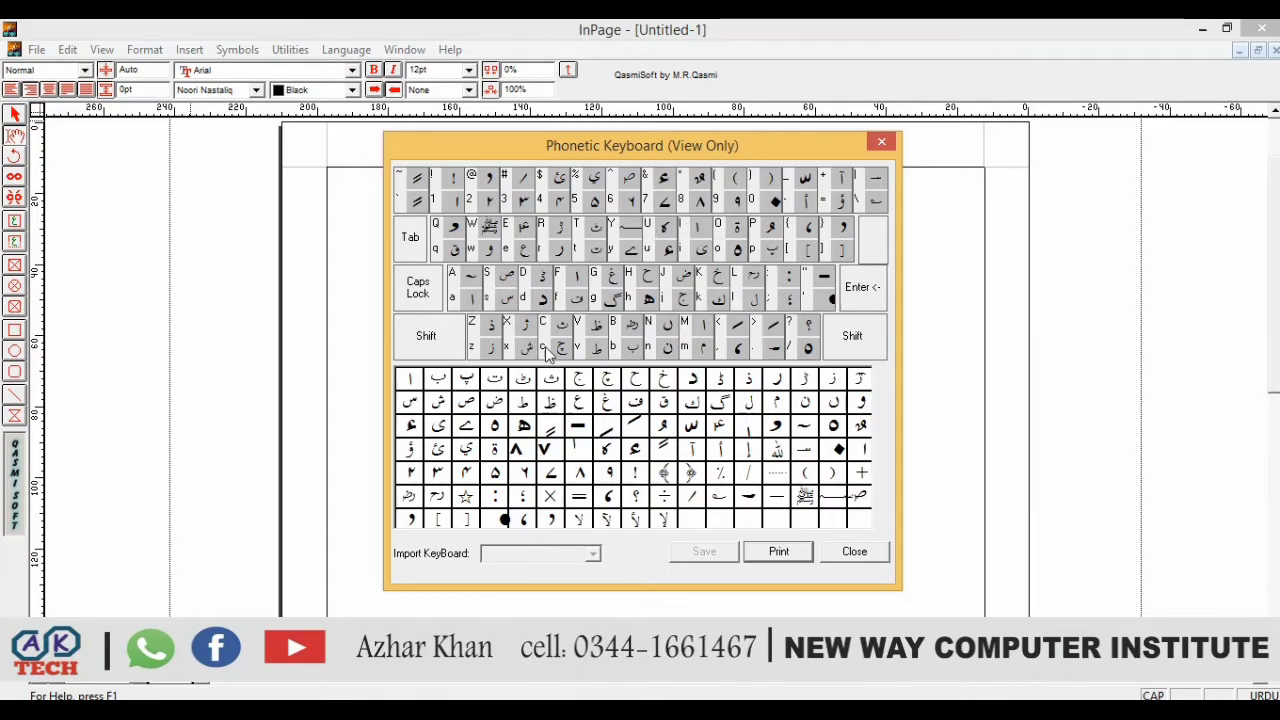
{"action": "left_click", "coordinate": [882, 142]}
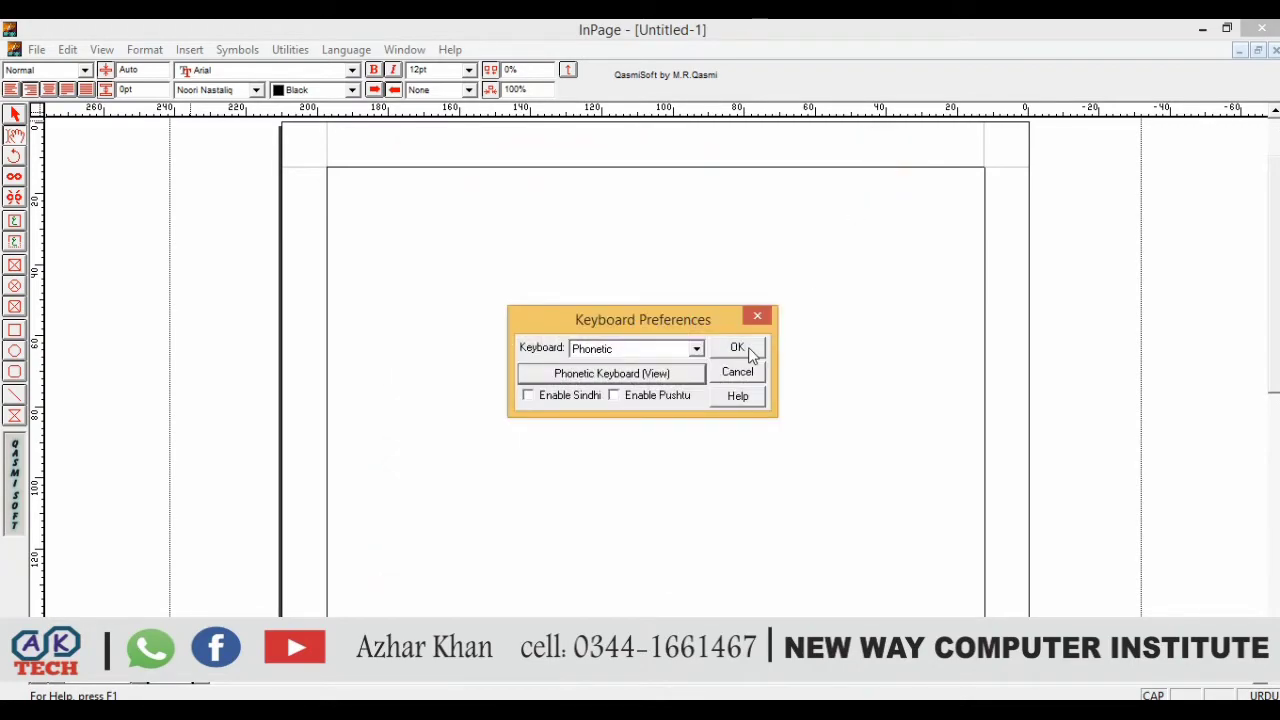
{"action": "left_click", "coordinate": [738, 348]}
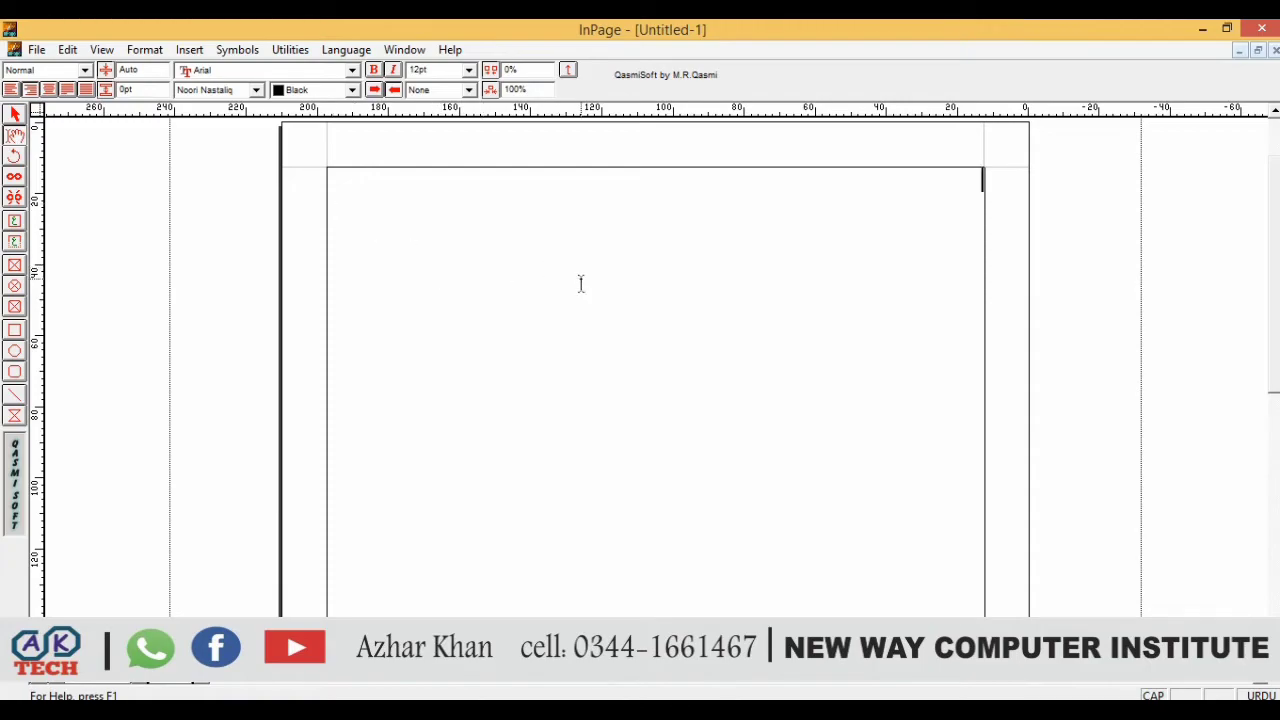
Write the Urdu sentence "پاکستان ایک سلامی ملک ہے۔" at the start of the page's text box.
{"action": "key", "text": "Caps_Lock"}
{"action": "type", "text": "bkstan ay"}
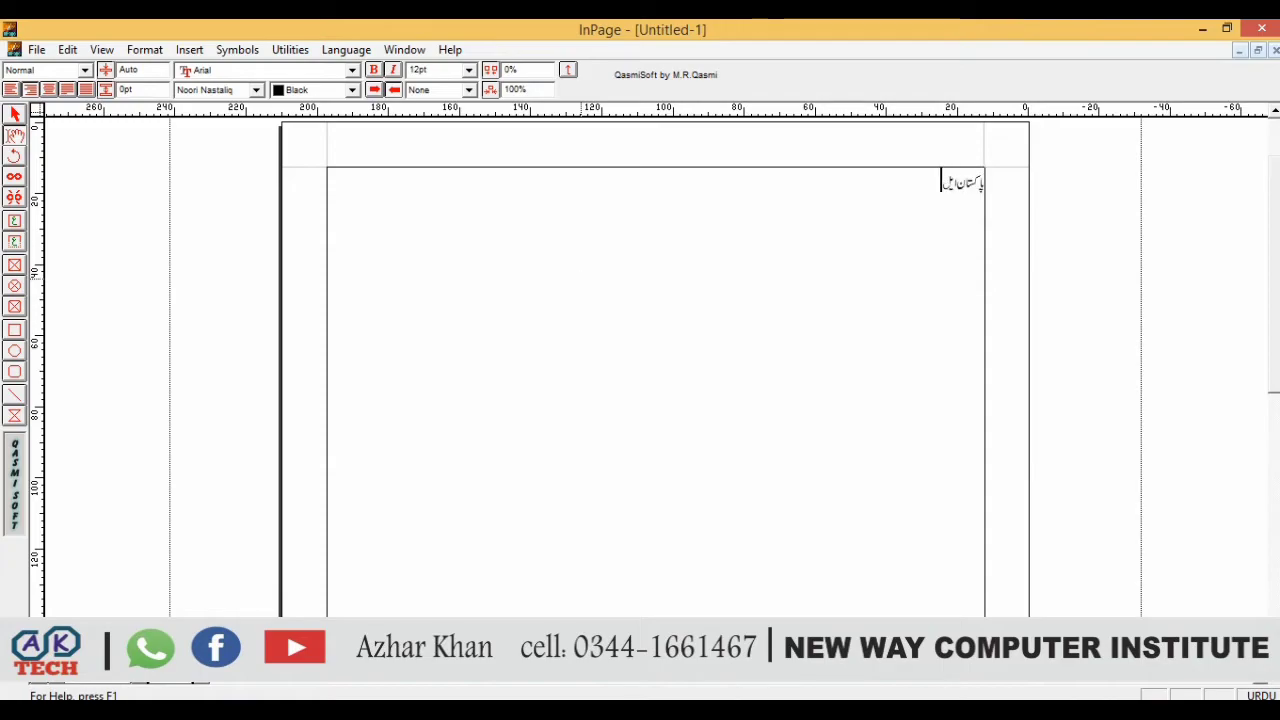
{"action": "type", "text": "k aslamy"}
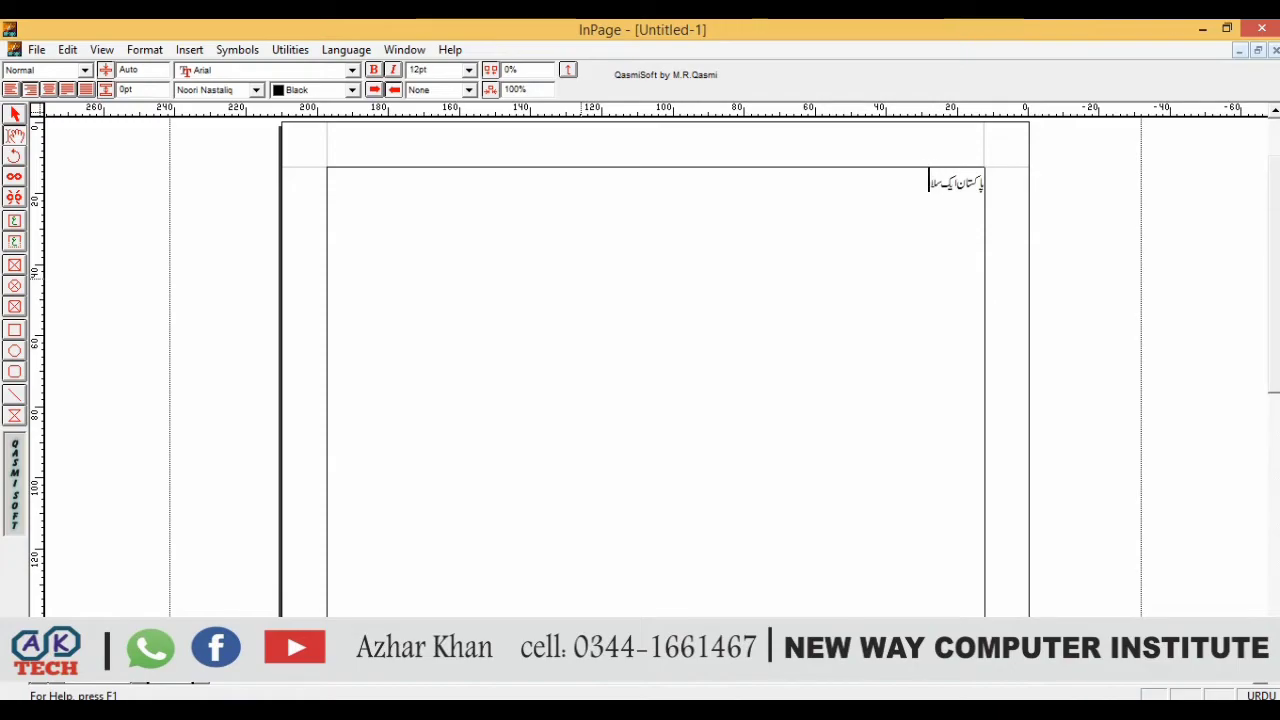
{"action": "type", "text": " mlk h"}
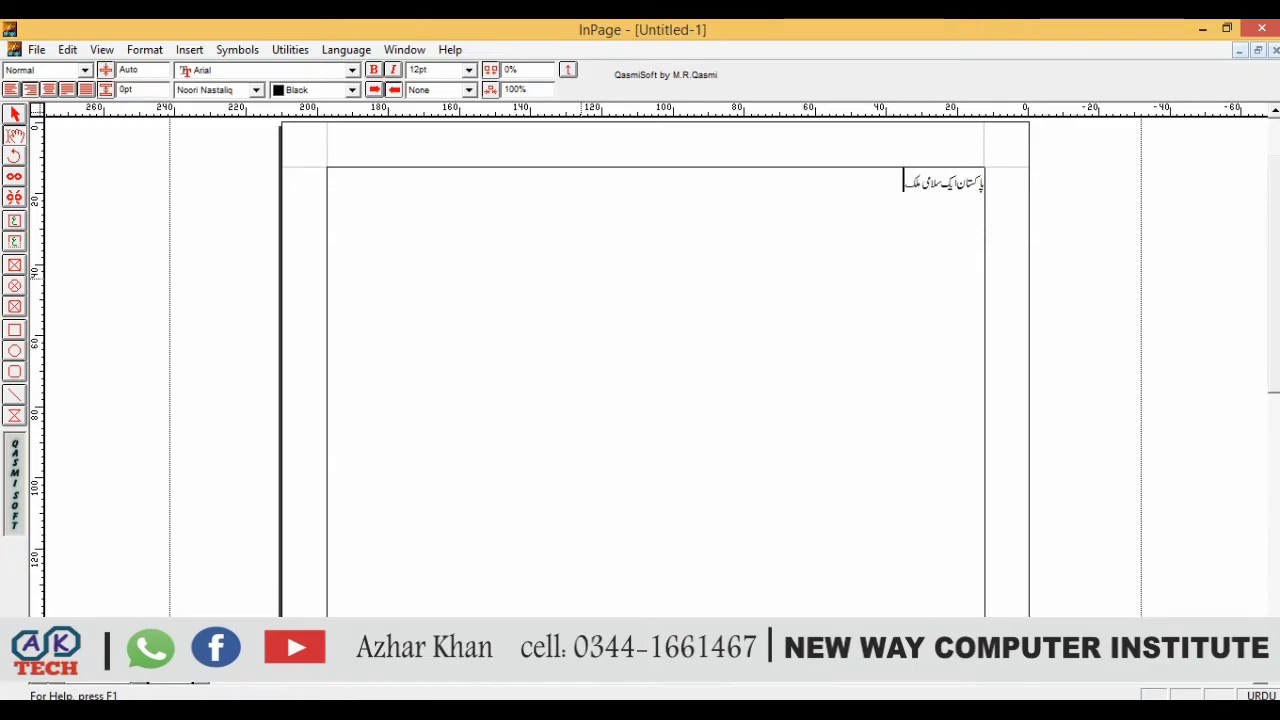
{"action": "type", "text": "e ."}
Enlarge the whole Urdu sentence to 34 pt and deselect it.
{"action": "key", "text": "ctrl+a"}
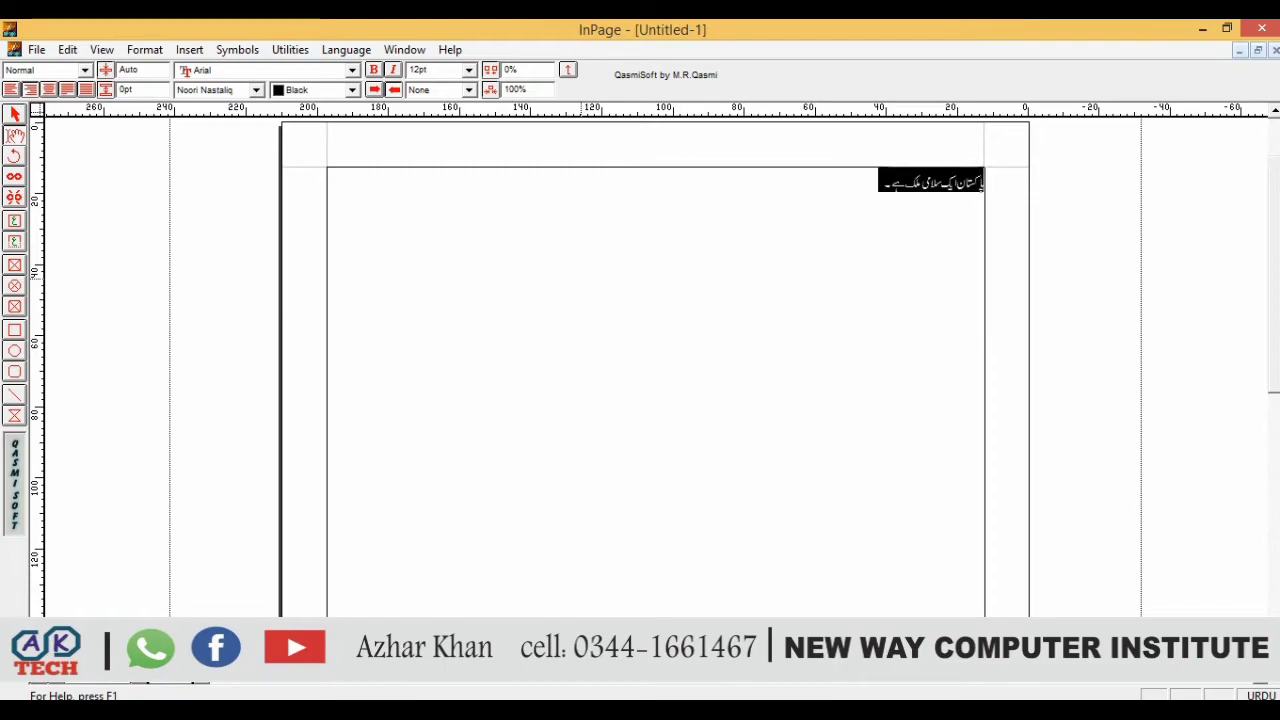
{"action": "key", "text": "ctrl+shift+period"}
{"action": "key", "text": "ctrl+shift+period"}
{"action": "key", "text": "ctrl+shift+period"}
{"action": "key", "text": "ctrl+shift+period"}
{"action": "key", "text": "ctrl+shift+period"}
{"action": "key", "text": "ctrl+shift+period"}
{"action": "key", "text": "ctrl+shift+period"}
{"action": "key", "text": "ctrl+shift+period"}
{"action": "key", "text": "ctrl+shift+period"}
{"action": "key", "text": "ctrl+shift+period"}
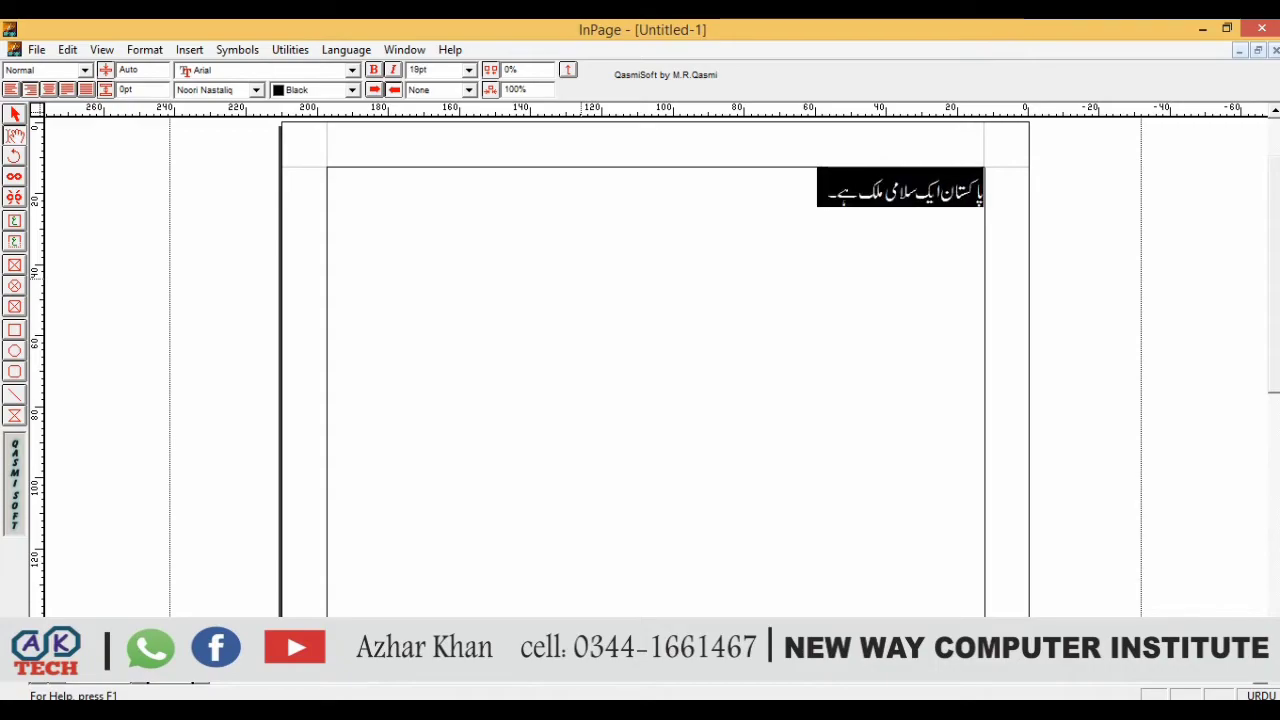
{"action": "key", "text": "ctrl+shift+period"}
{"action": "key", "text": "ctrl+shift+period"}
{"action": "key", "text": "ctrl+shift+period"}
{"action": "key", "text": "ctrl+shift+period"}
{"action": "key", "text": "ctrl+shift+period"}
{"action": "key", "text": "ctrl+shift+period"}
{"action": "key", "text": "ctrl+shift+period"}
{"action": "key", "text": "ctrl+shift+period"}
{"action": "key", "text": "ctrl+shift+period"}
{"action": "key", "text": "ctrl+shift+period"}
{"action": "key", "text": "ctrl+shift+period"}
{"action": "key", "text": "ctrl+shift+period"}
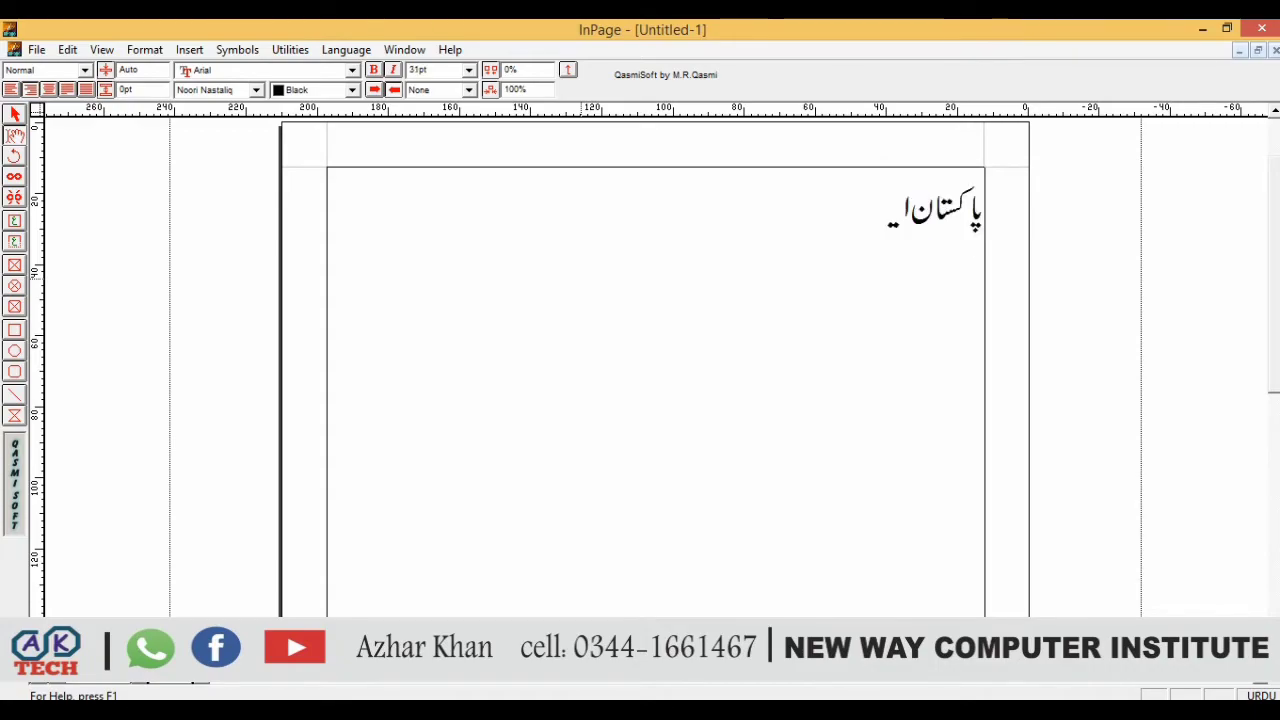
{"action": "left_click", "coordinate": [679, 278]}
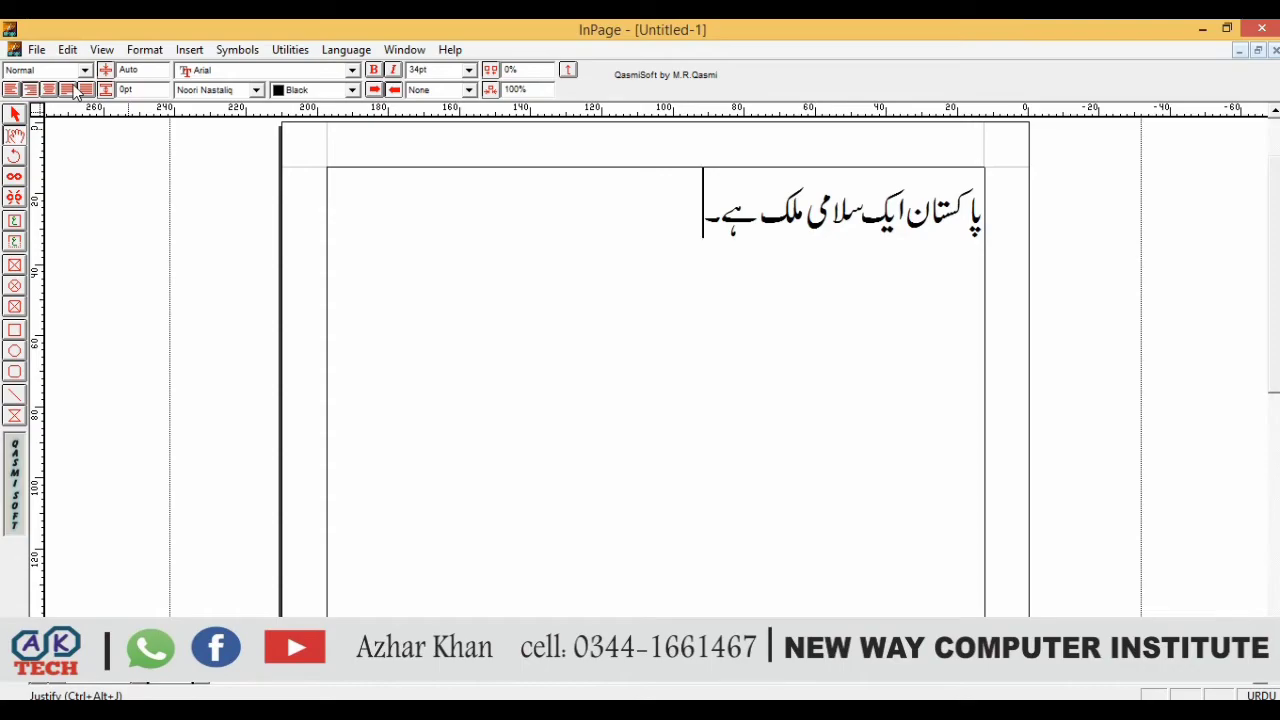
Start saving the untitled document to a file.
{"action": "left_click", "coordinate": [37, 50]}
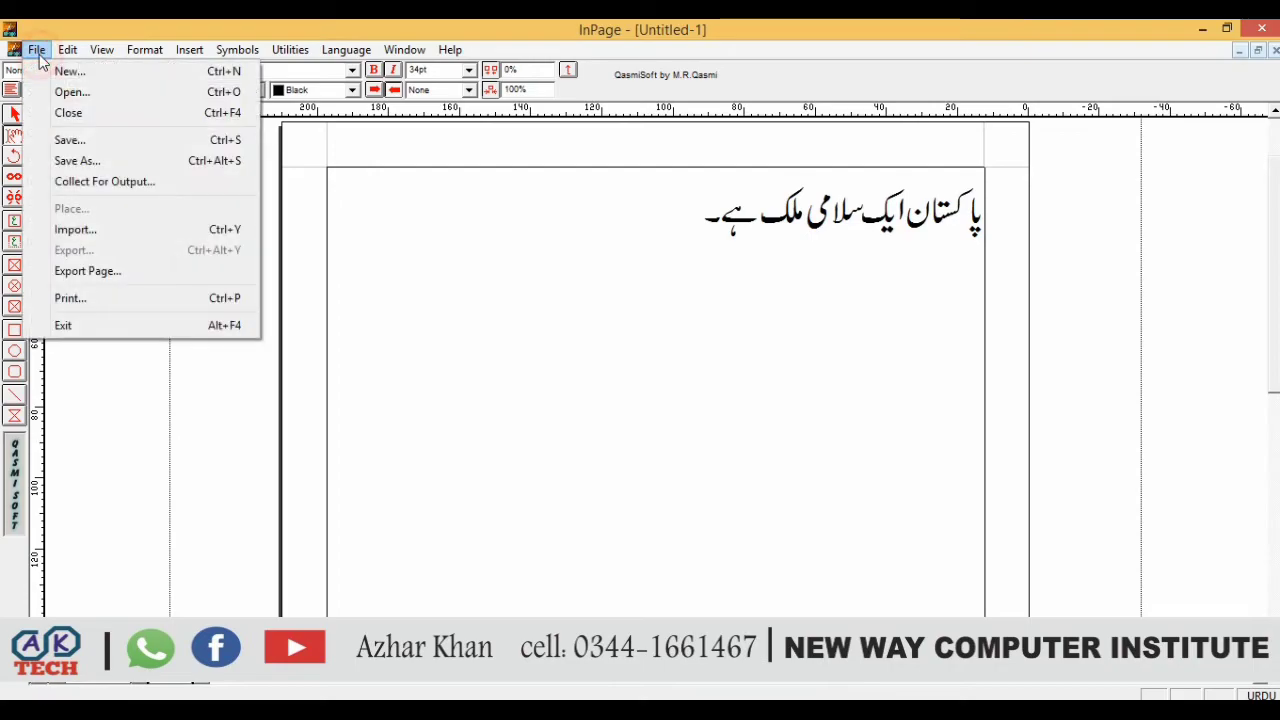
{"action": "left_click", "coordinate": [68, 141]}
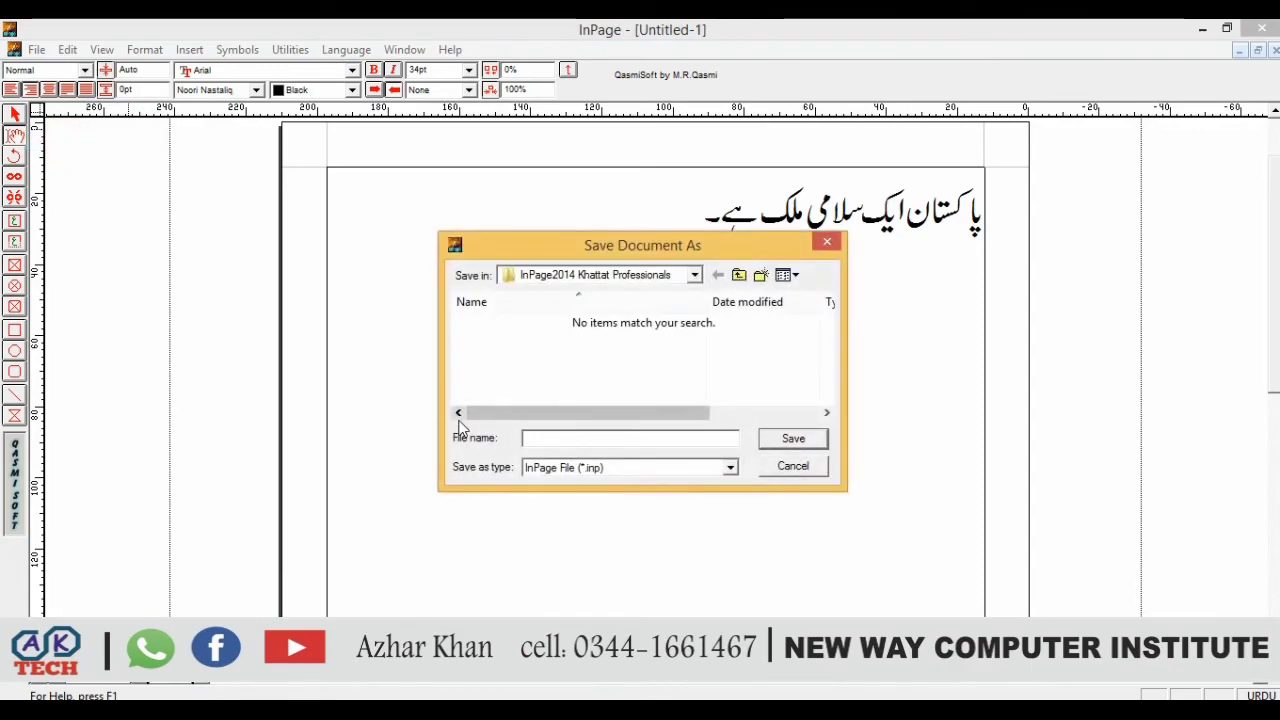
{"action": "type", "text": "new way"}
{"action": "key", "text": "BackSpace"}
{"action": "key", "text": "BackSpace"}
{"action": "key", "text": "BackSpace"}
{"action": "key", "text": "BackSpace"}
{"action": "key", "text": "BackSpace"}
{"action": "key", "text": "BackSpace"}
{"action": "key", "text": "BackSpace"}
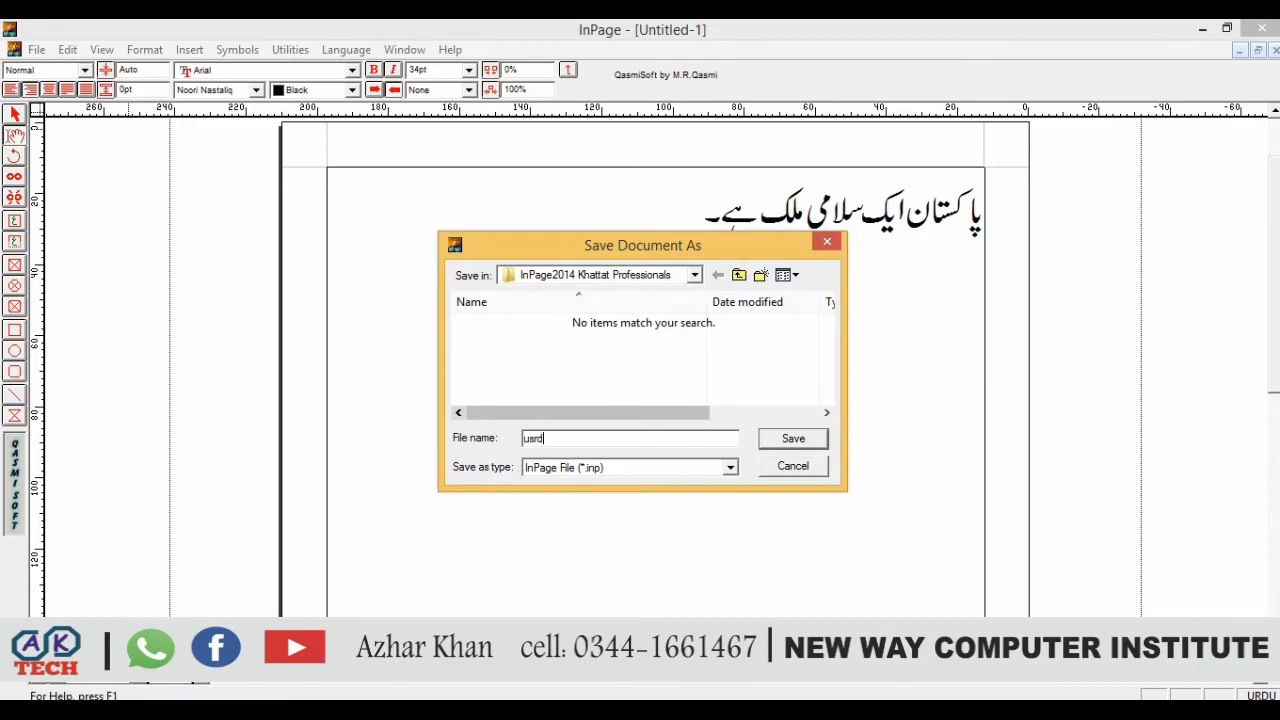
{"action": "type", "text": "usrdu"}
{"action": "key", "text": "BackSpace"}
{"action": "key", "text": "BackSpace"}
{"action": "key", "text": "BackSpace"}
{"action": "key", "text": "BackSpace"}
{"action": "key", "text": "BackSpace"}
Save the document on the Desktop as an InPage file named "inpage lecture 1".
{"action": "type", "text": "inpage lecture 1"}
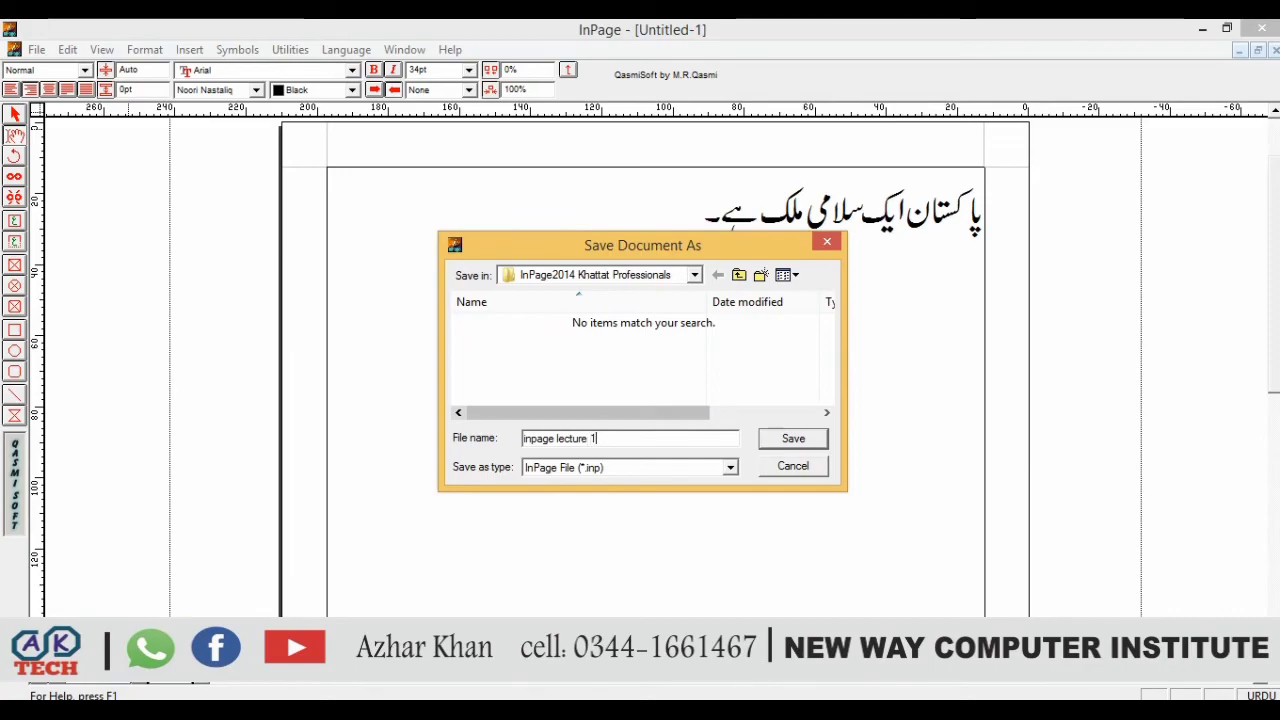
{"action": "left_click", "coordinate": [695, 277]}
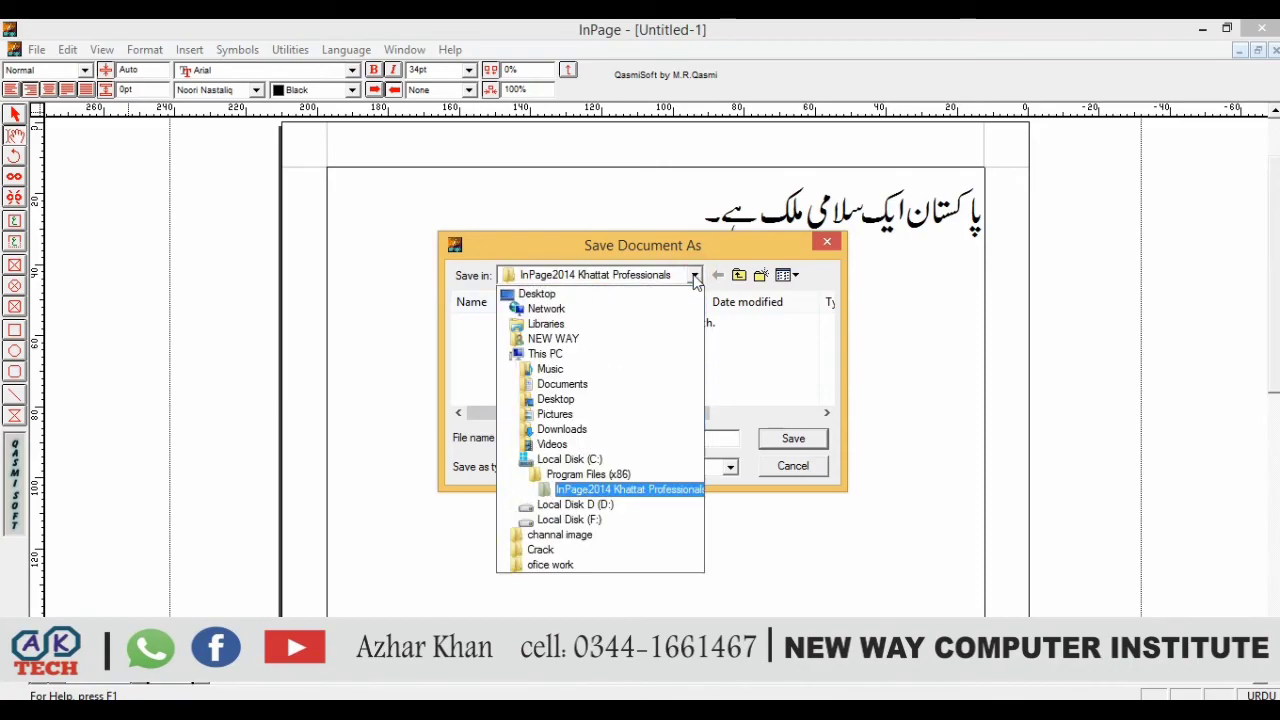
{"action": "left_click", "coordinate": [590, 292]}
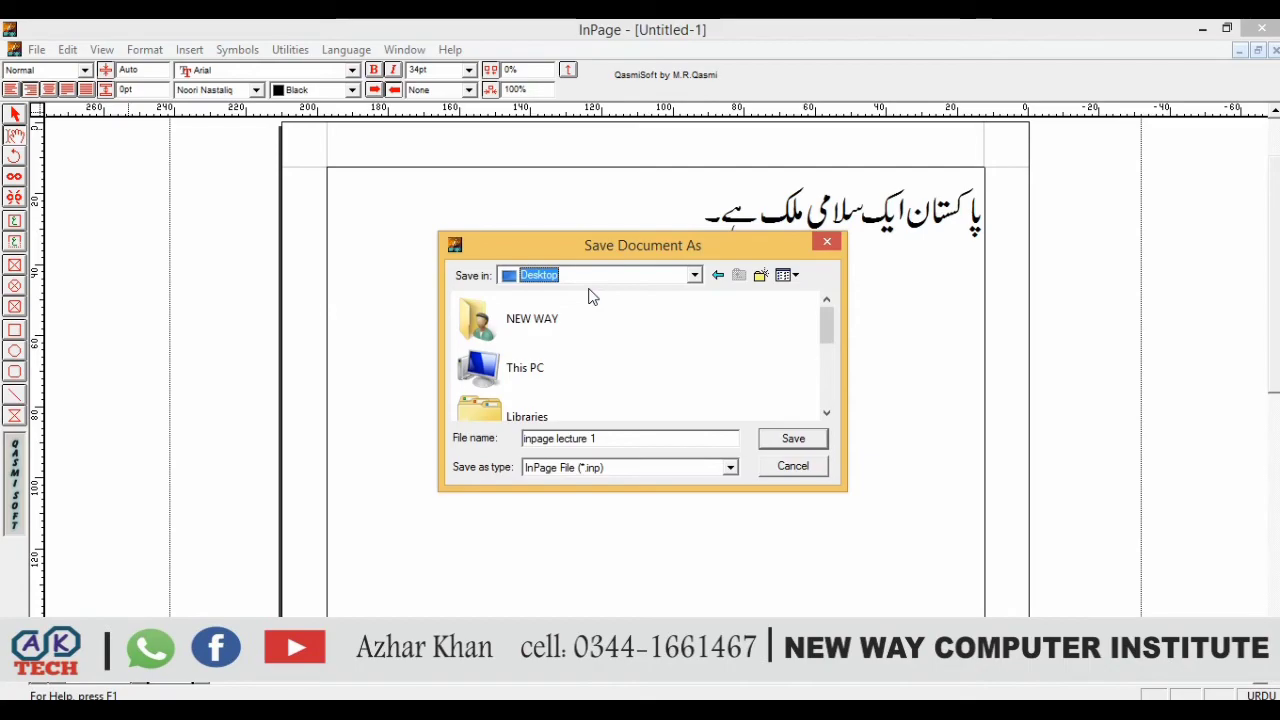
{"action": "left_click", "coordinate": [790, 440]}
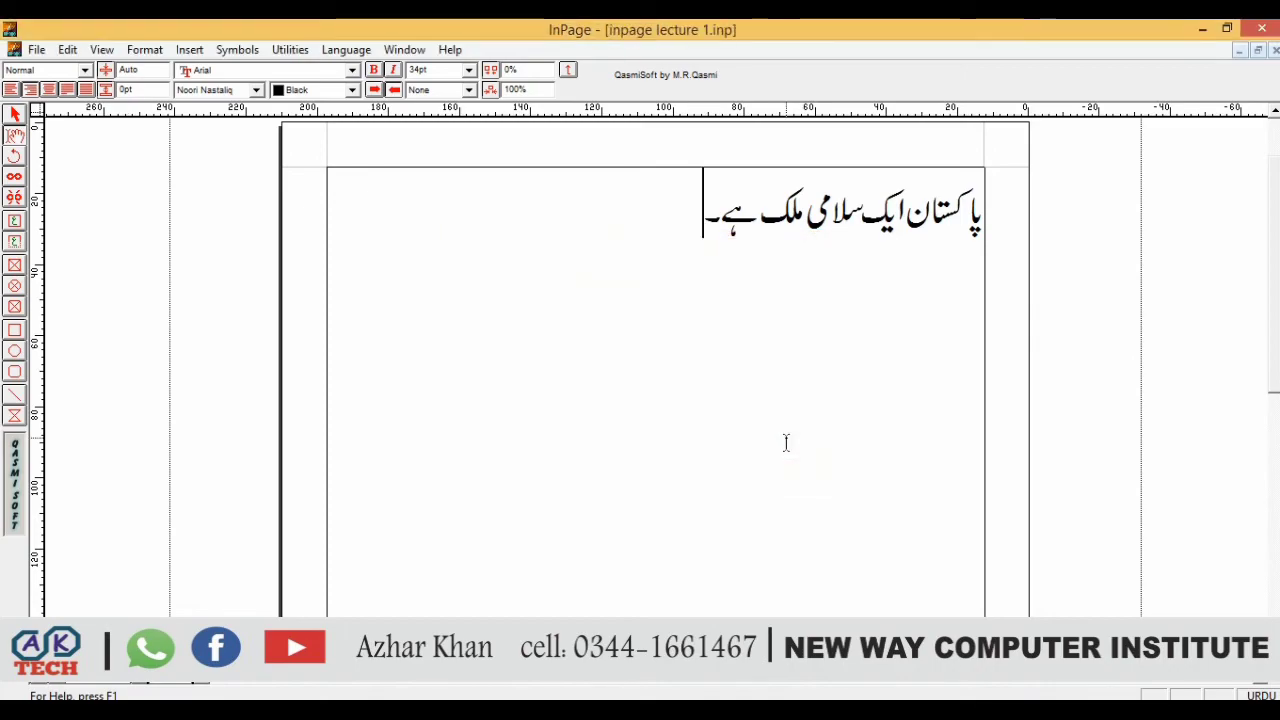
Close InPage and select the saved "inpage lecture 1" file on the desktop.
{"action": "left_click", "coordinate": [1250, 30]}
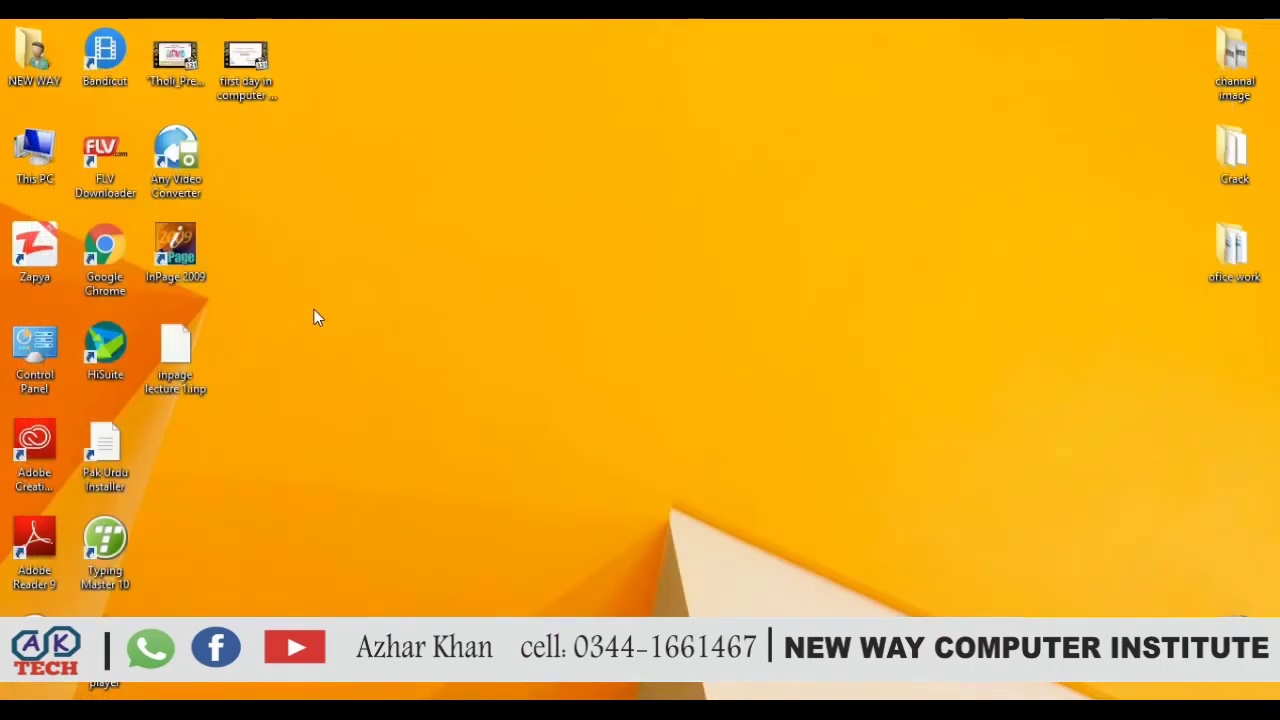
{"action": "double_click", "coordinate": [176, 352]}
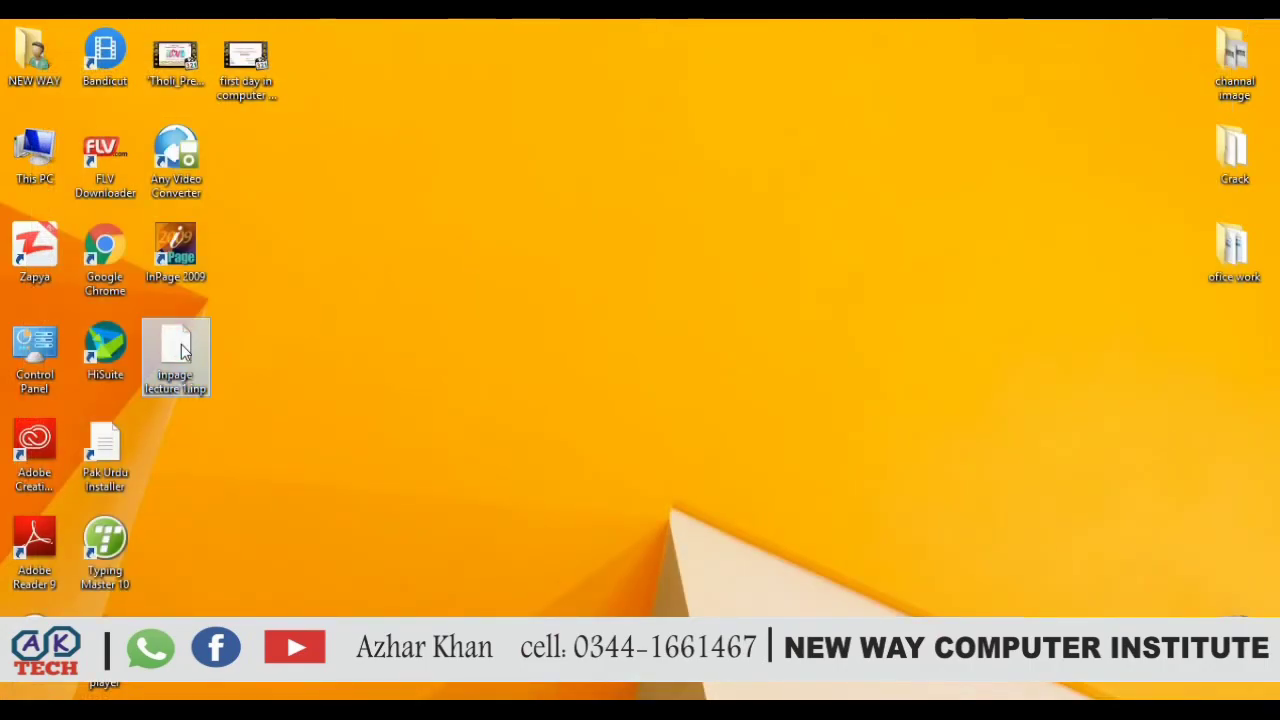
{"action": "left_click", "coordinate": [357, 390]}
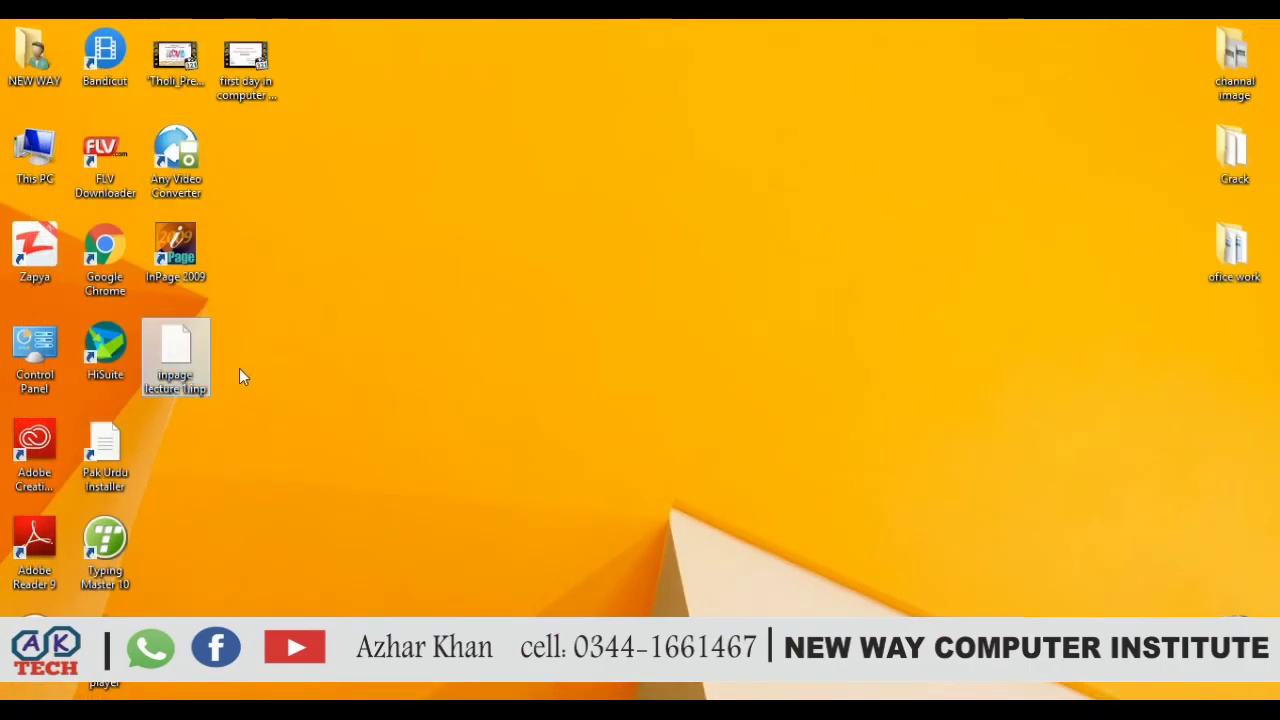
Launch InPage 2009 again from the desktop.
{"action": "double_click", "coordinate": [168, 245]}
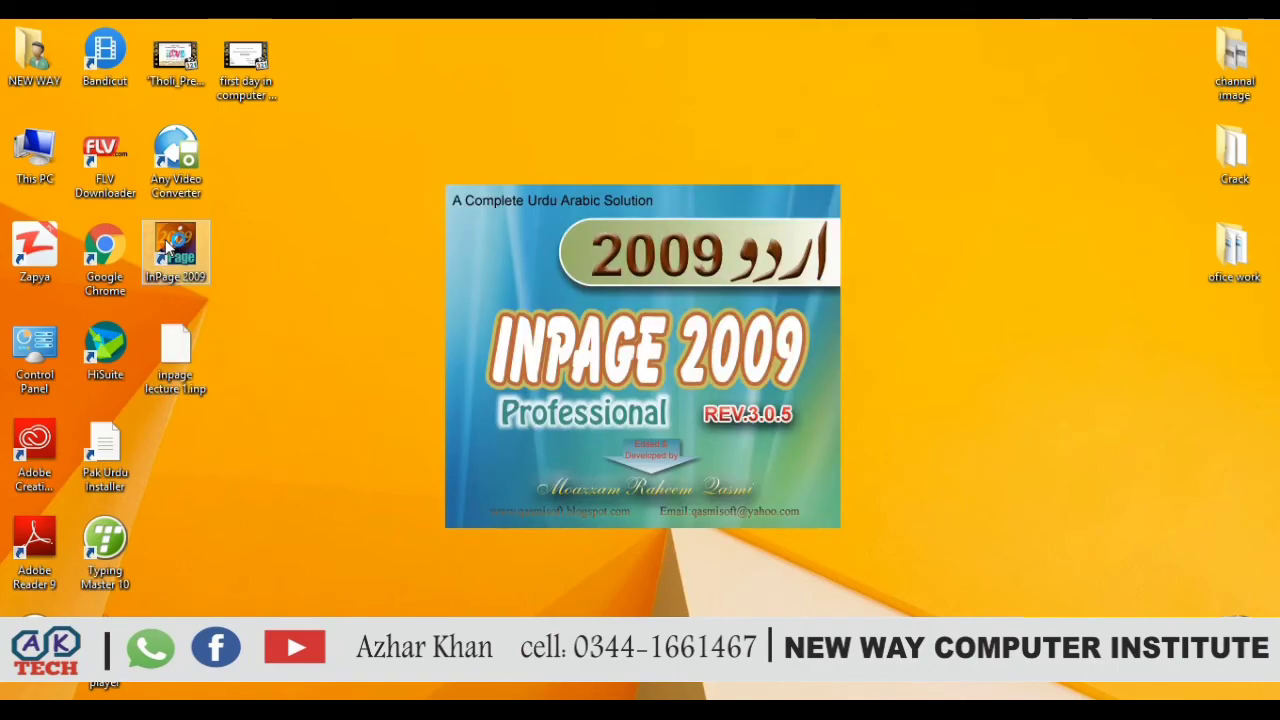